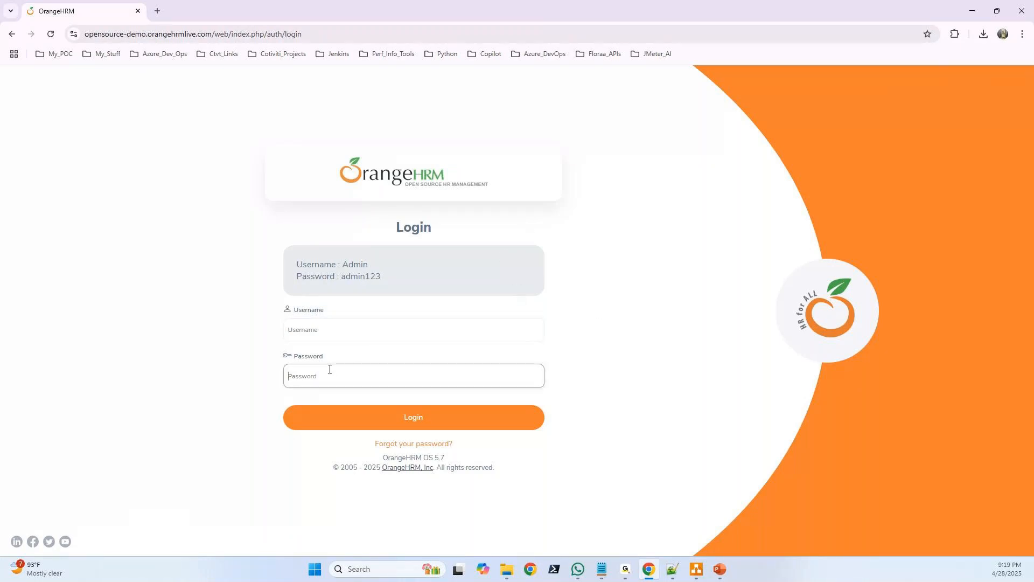
Switch from the OrangeHRM login page to the blank Notepad++ document and enter the text Manager
left_click(338, 330)
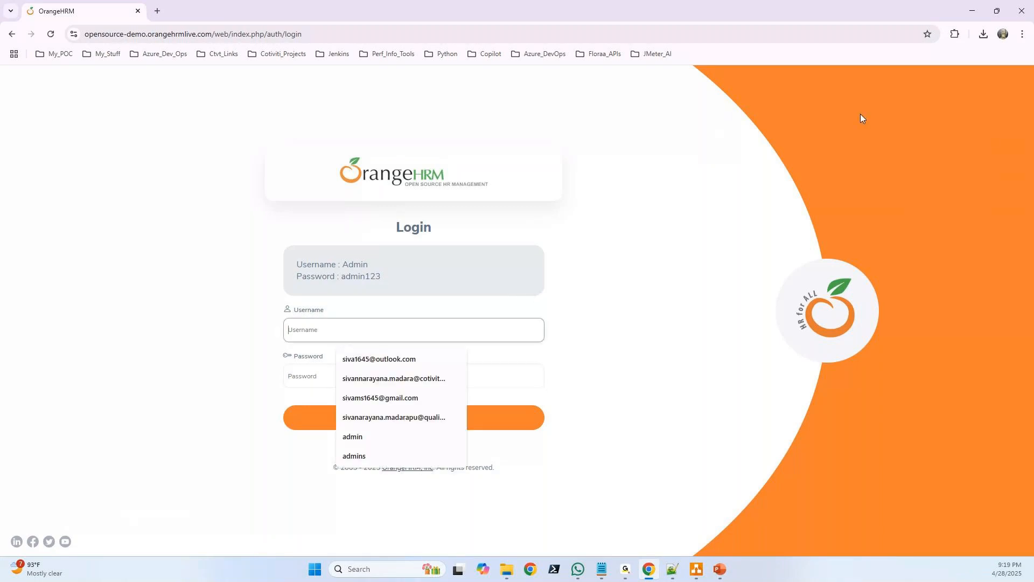
left_click(973, 13)
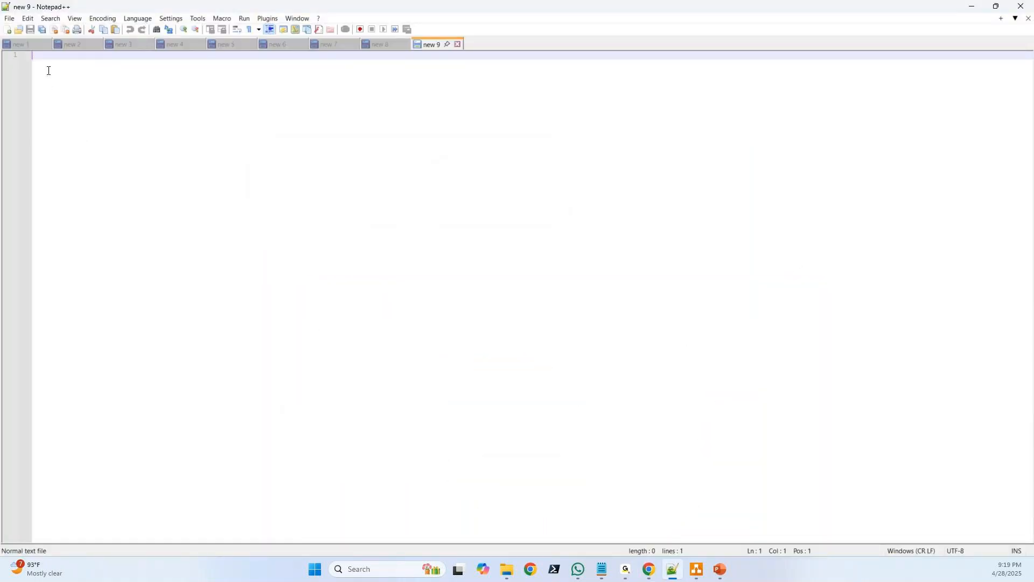
key("Return")
key("BackSpace")
type("Manager")
Switch to draw.io and create a new blank diagram
left_click(704, 577)
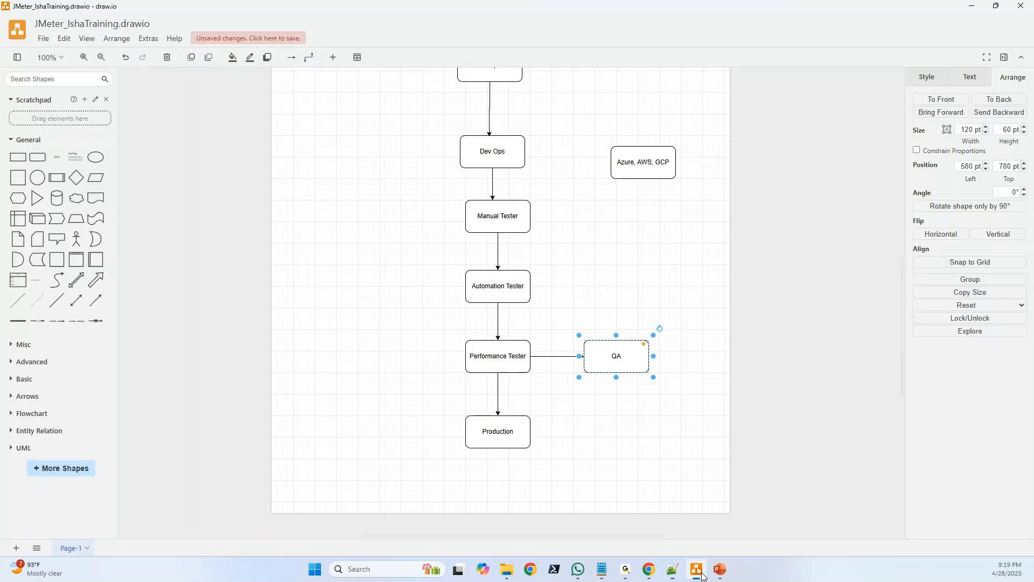
left_click(43, 38)
left_click(55, 58)
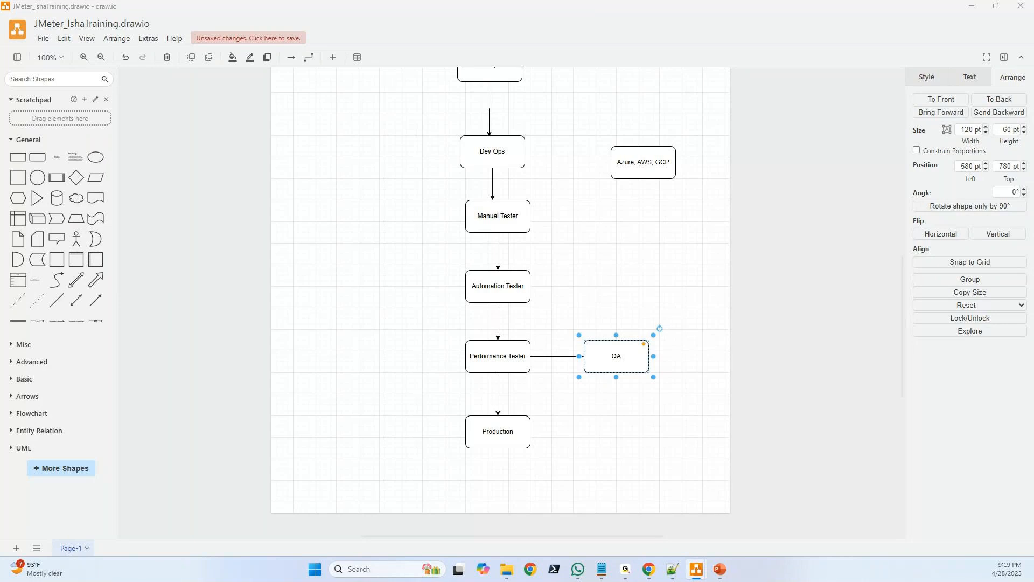
Place a rounded rectangle near the top centre of the page and label it Manager
left_click_drag(347, 201, 388, 130)
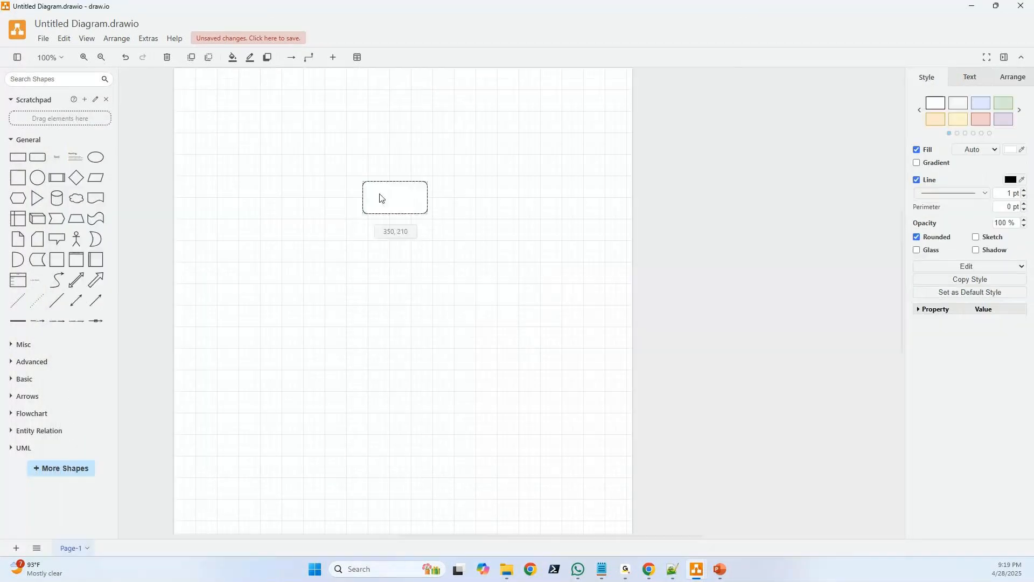
left_click_drag(379, 194, 383, 108)
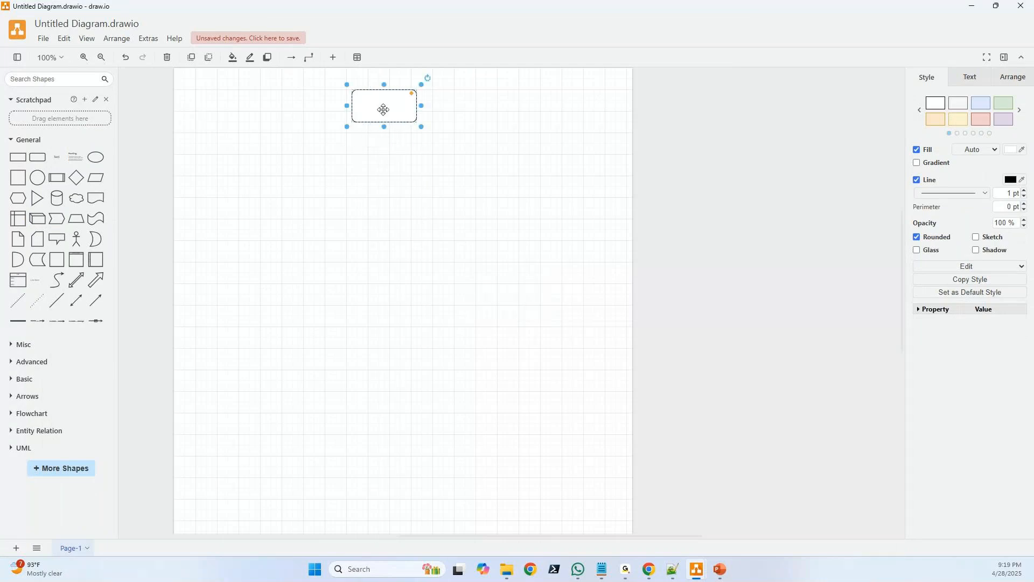
double_click(384, 110)
type("Manager")
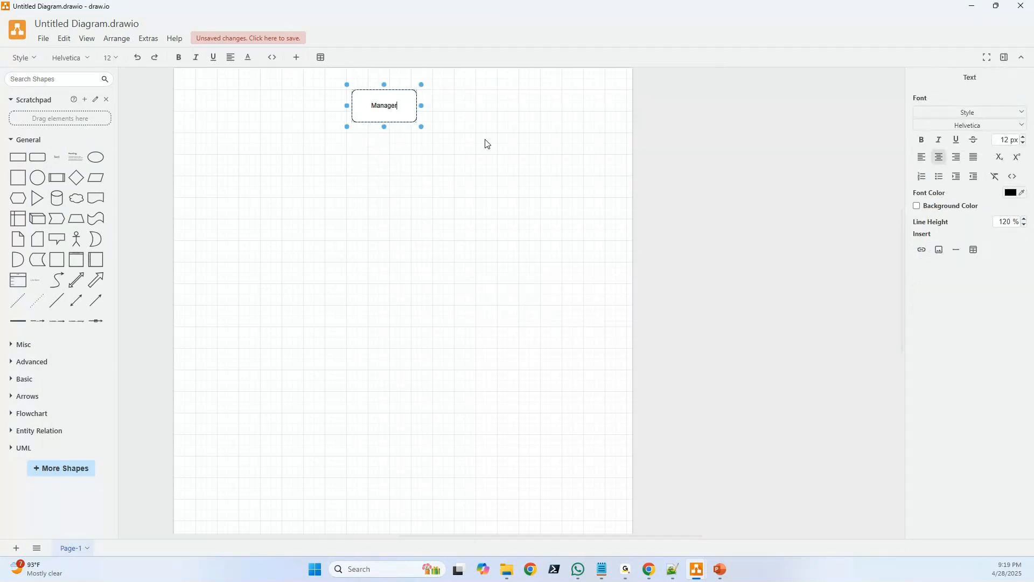
left_click(424, 197)
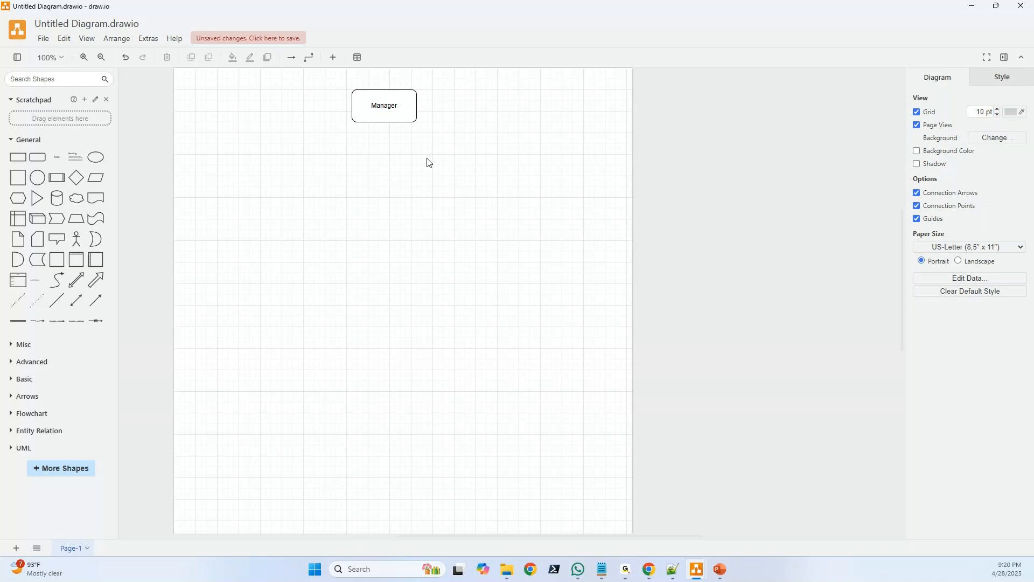
Add a rounded rectangle directly below the Manager box and label it Perf tester
left_click(47, 162)
left_click_drag(485, 291, 388, 171)
double_click(387, 172)
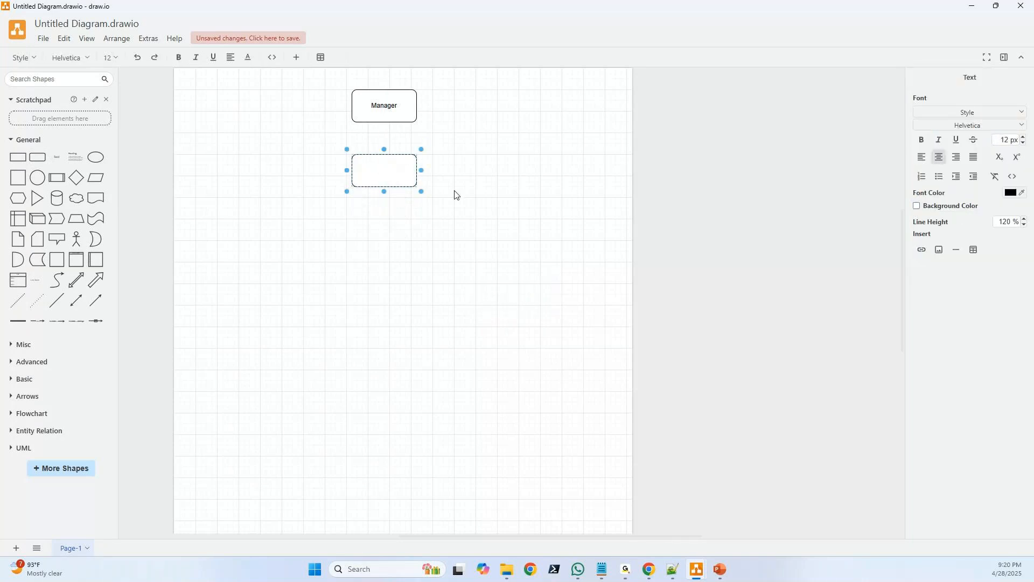
type("Perf tester")
left_click(459, 241)
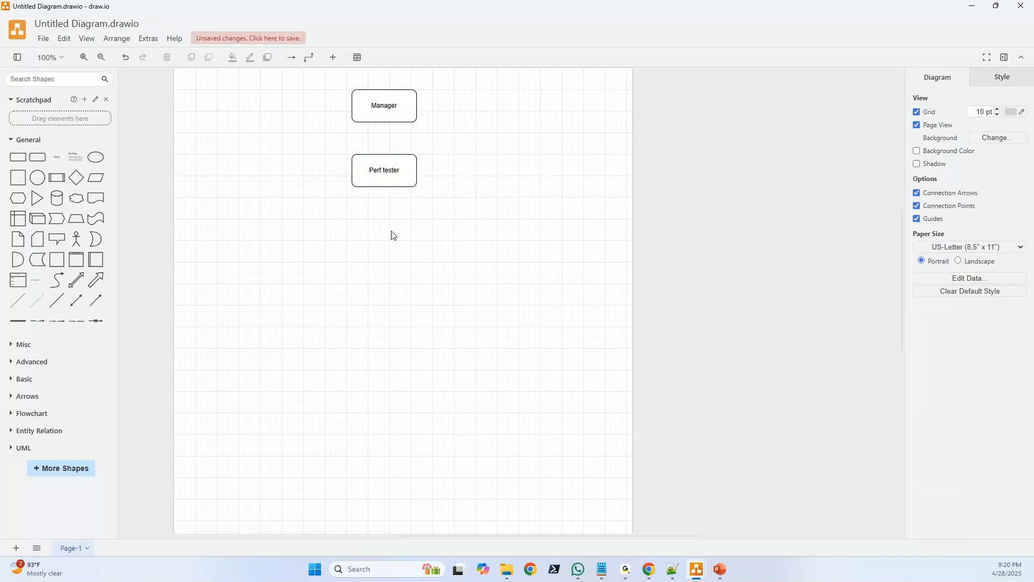
Add a rounded rectangle to the right of the Perf tester box, labelled Manual Tester, Automation, DevOps
left_click(390, 178)
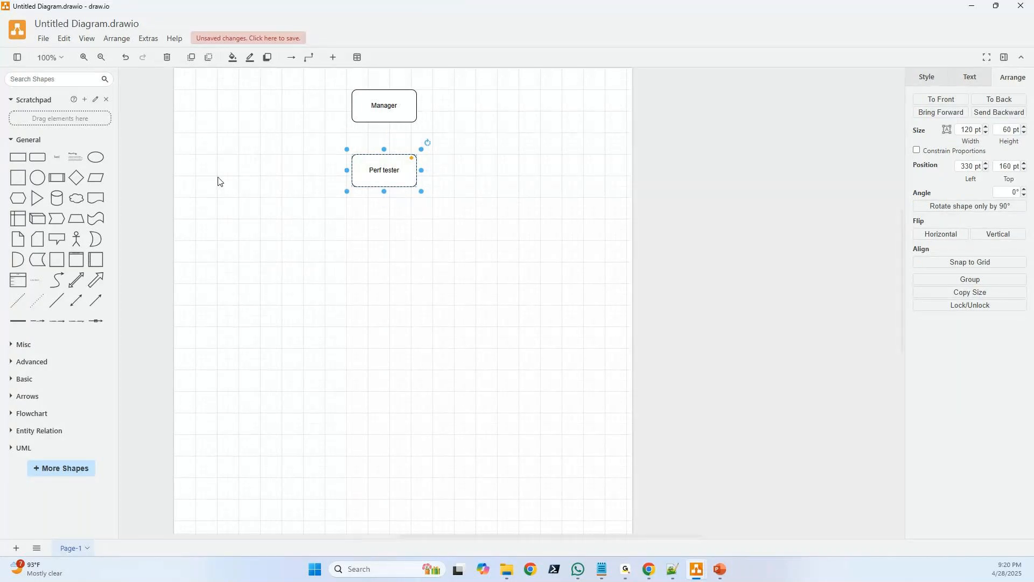
left_click_drag(37, 157, 507, 171)
double_click(508, 172)
type("Manu")
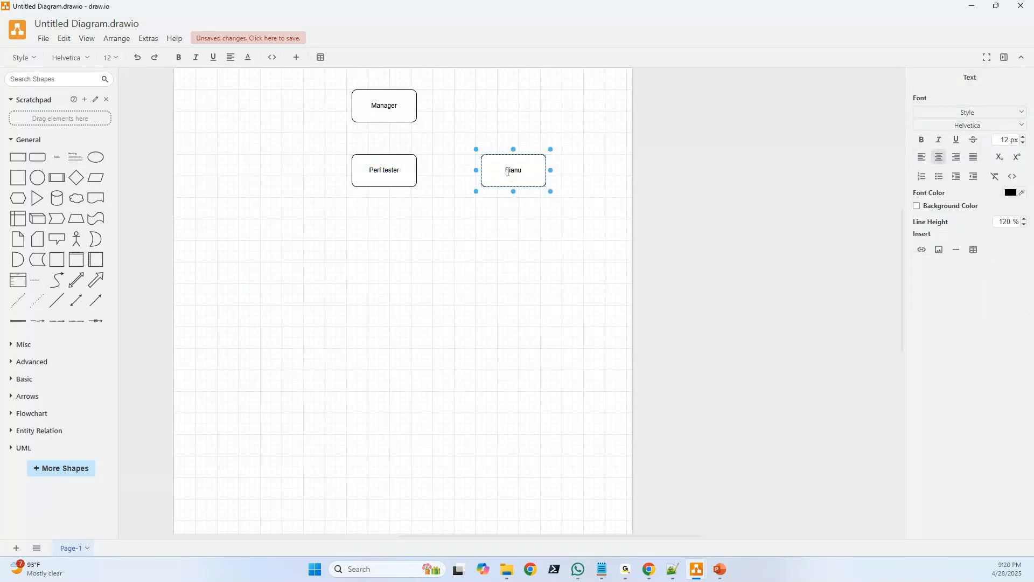
type("al Tester, Automation, DevOps")
left_click(391, 179)
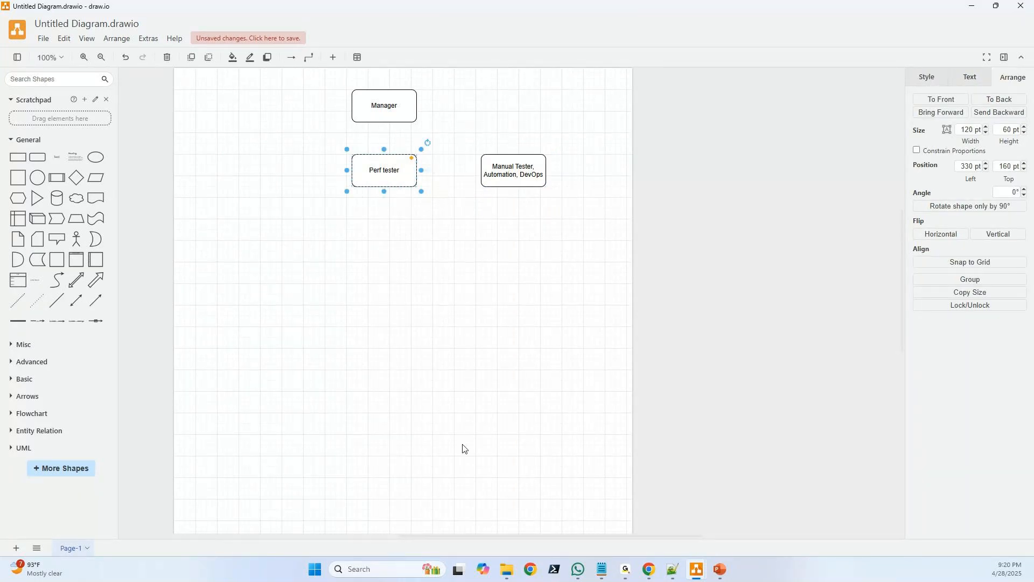
Switch to Chrome and log in to OrangeHRM with the username Admin and the demo account password, dismissing the password warning
left_click(651, 570)
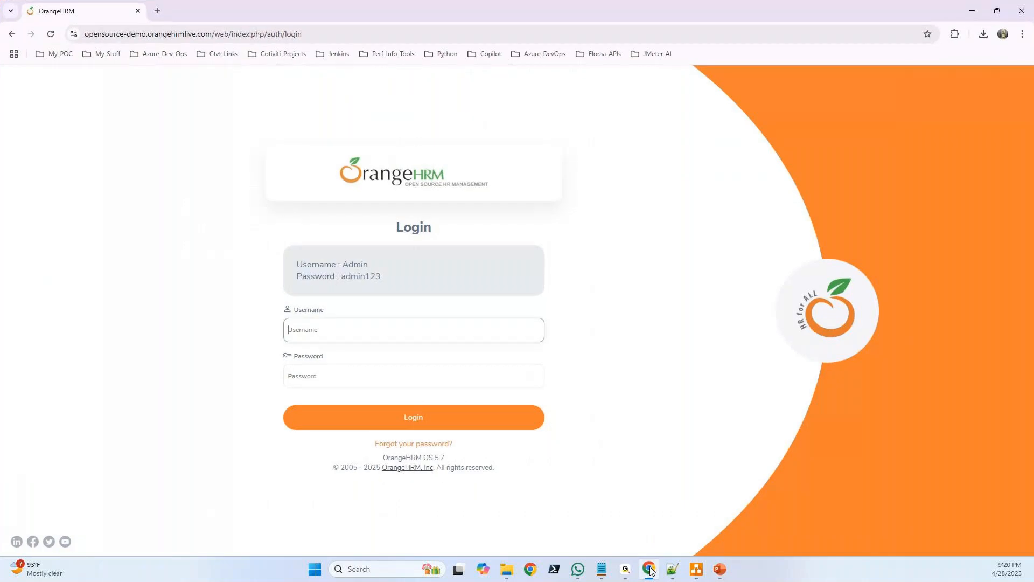
double_click(354, 264)
key("ctrl+c")
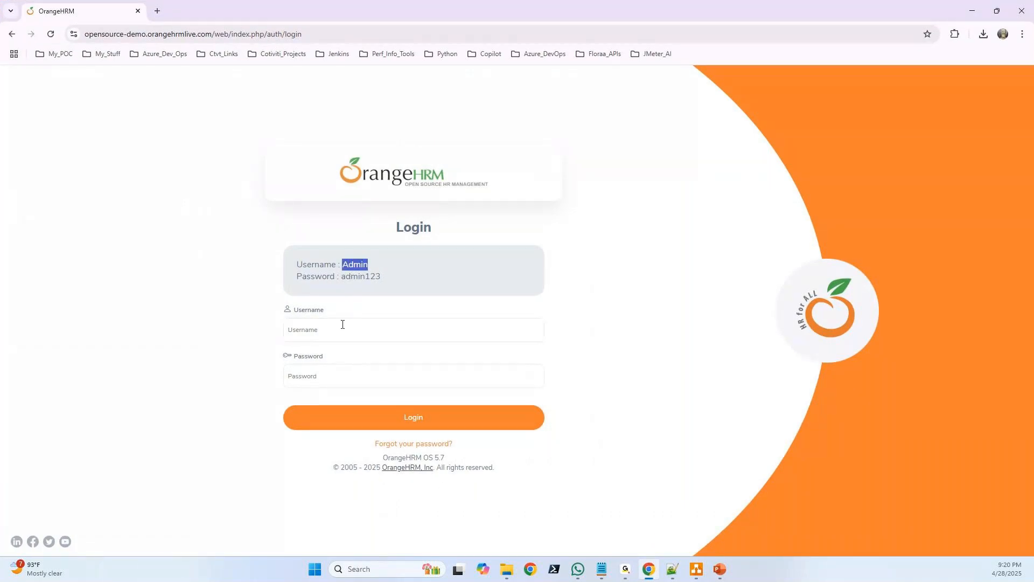
left_click(341, 326)
key("ctrl+v")
left_click_drag(380, 277, 342, 278)
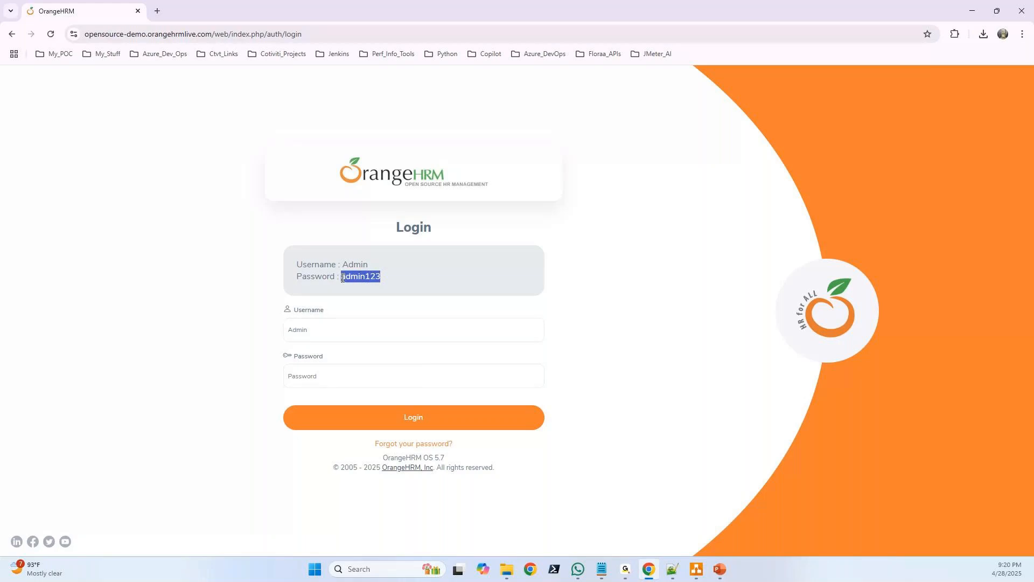
left_click(327, 376)
key("ctrl+v")
left_click(374, 422)
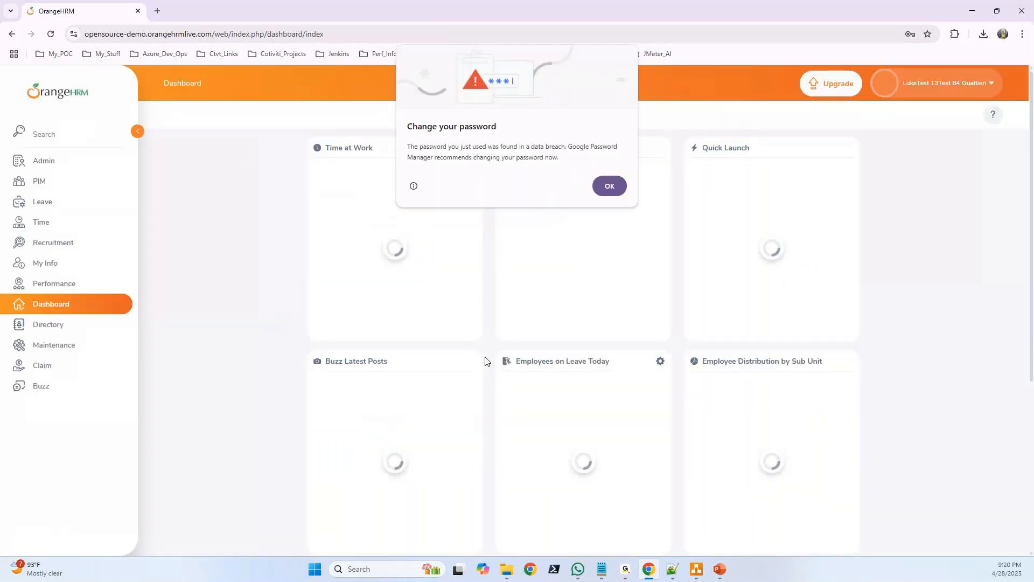
left_click(608, 186)
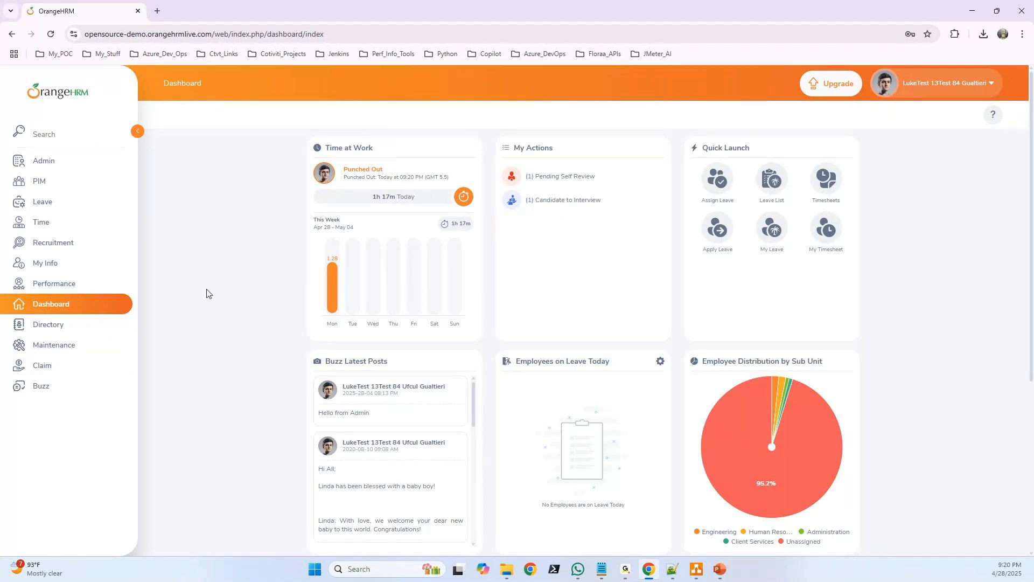
View the Admin user management page and its Qualifications options, and return to the draw.io diagram
left_click(52, 165)
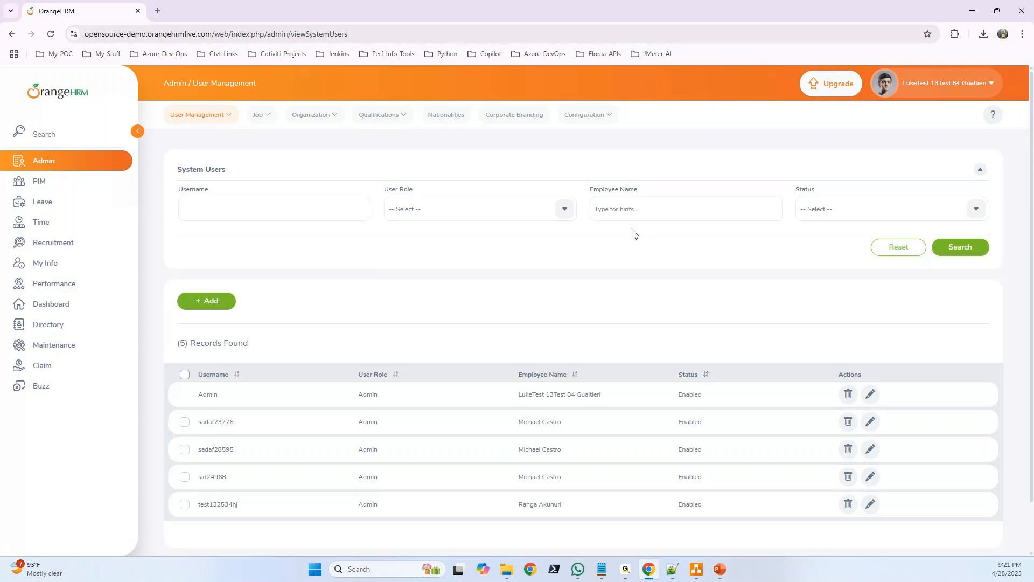
left_click(385, 120)
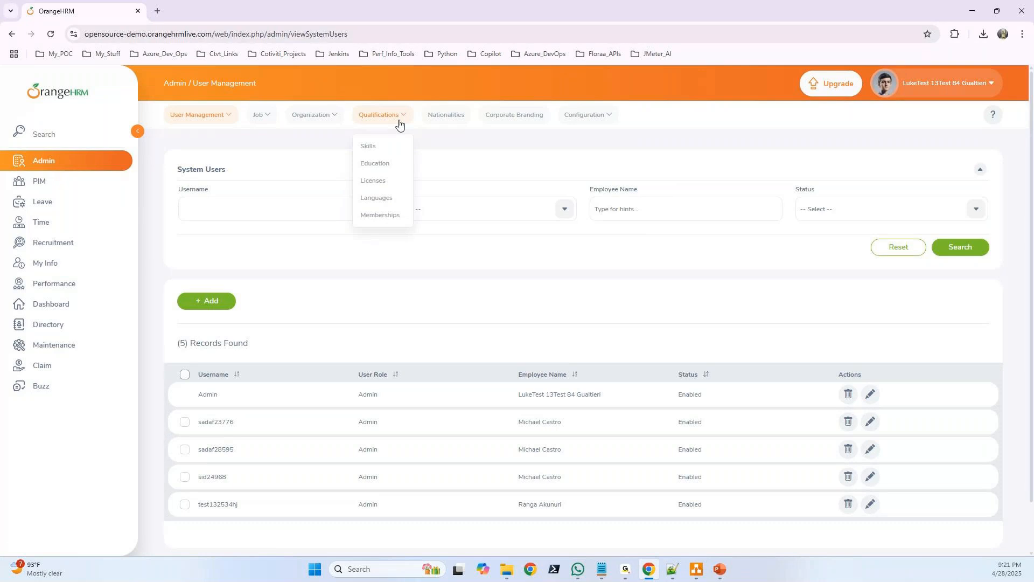
left_click(974, 11)
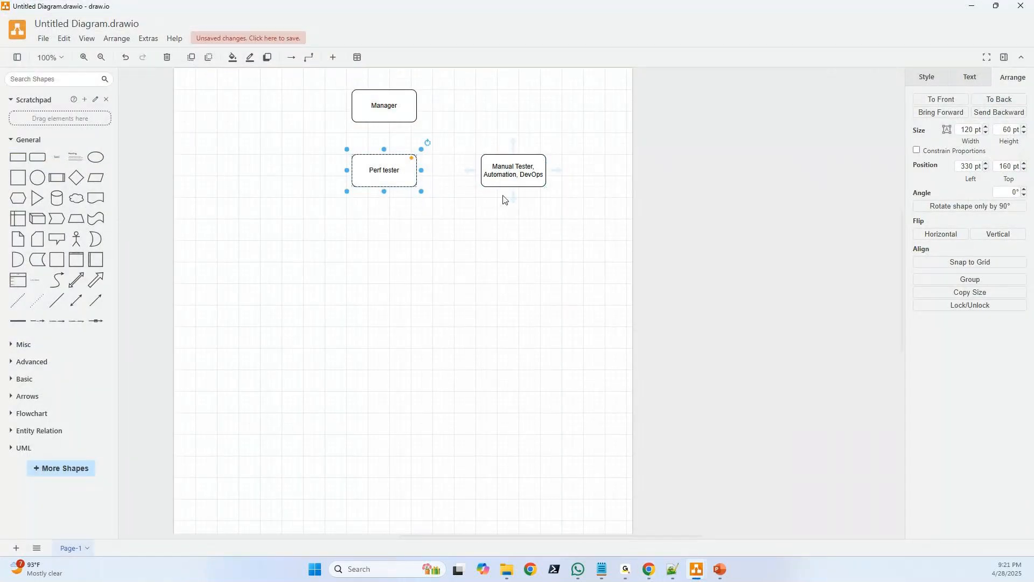
Add a rounded rectangle below the Perf tester box listing Launch, Login, Navigate and Logout on separate lines
left_click(503, 166)
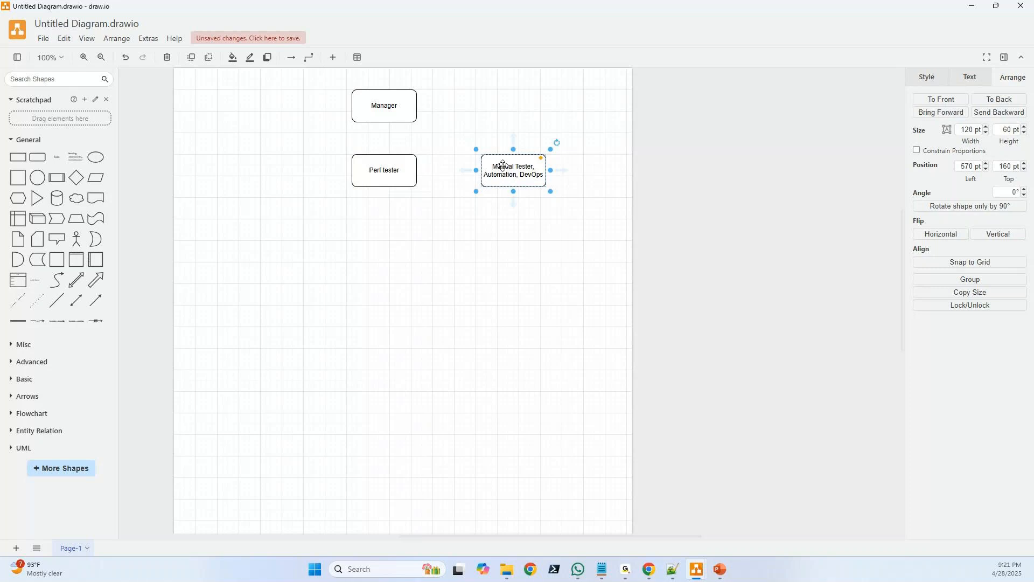
left_click_drag(13, 161, 381, 239)
double_click(382, 239)
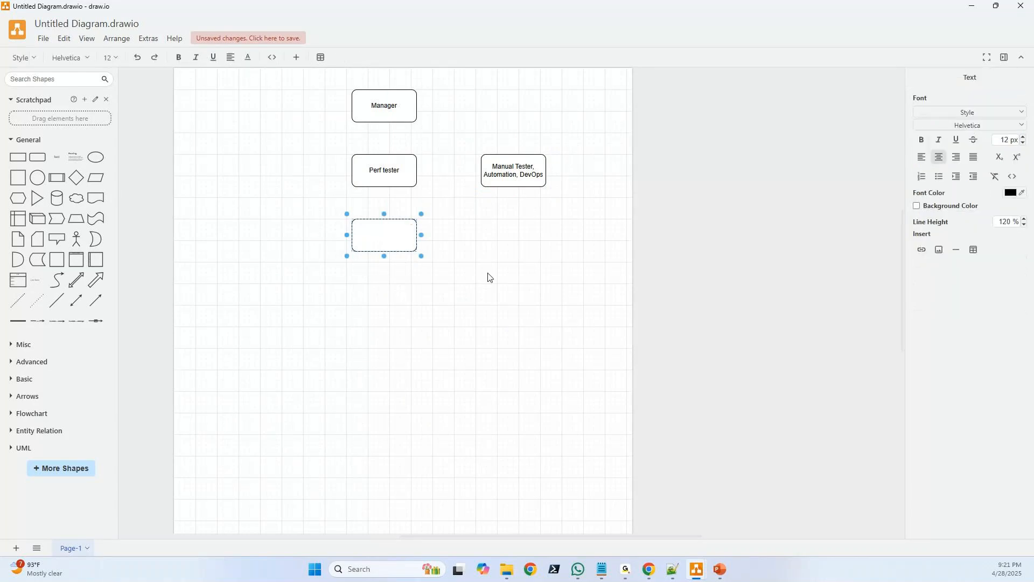
type("Lo")
key("BackSpace")
type("aunch")
key("Return")
type("Login")
key("Return")
type("Navigate")
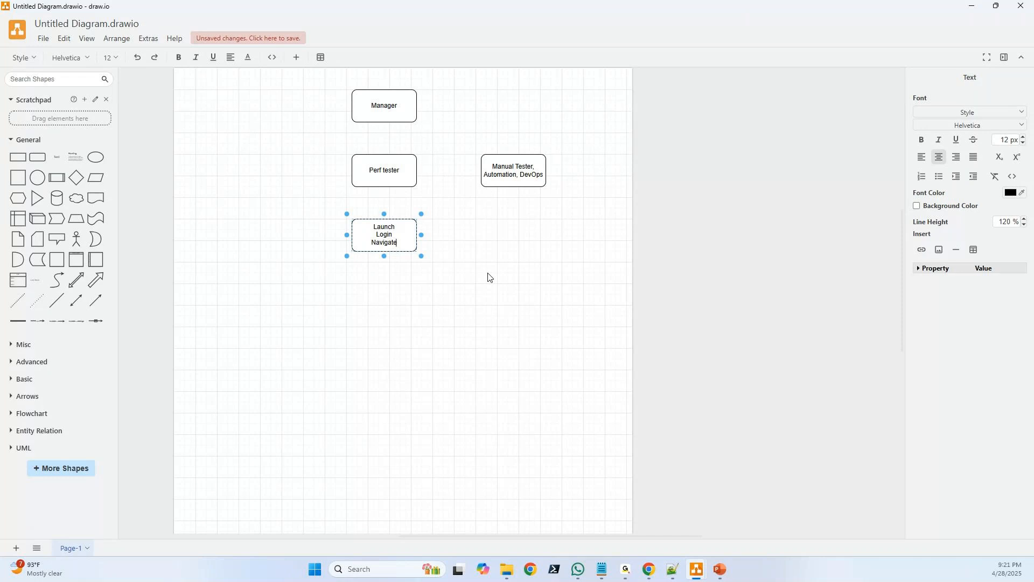
key("Return")
type("Logout")
left_click(489, 277)
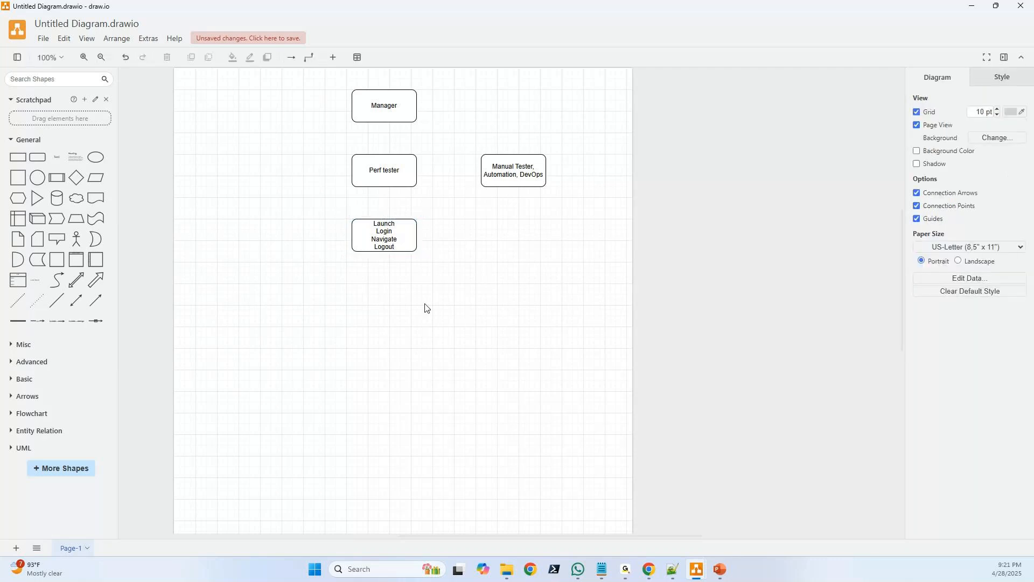
Connect the Perf tester box to the Manual Tester, Automation, DevOps box with an arrow
left_click(386, 171)
left_click_drag(432, 170, 480, 171)
left_click(386, 240)
mouse_move(385, 239)
left_mouse_down()
mouse_move(386, 251)
mouse_move(385, 241)
left_mouse_up()
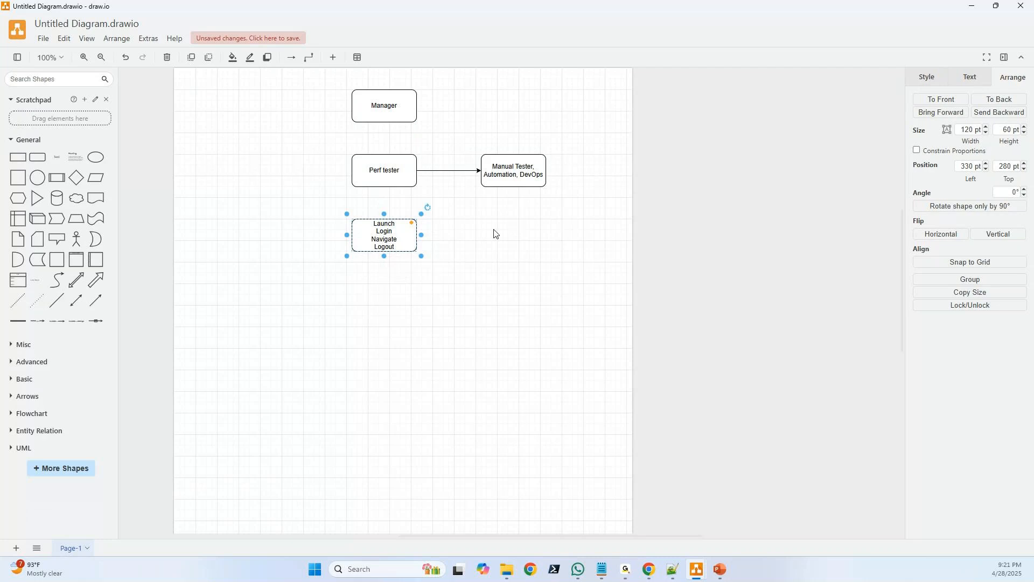
left_click(451, 302)
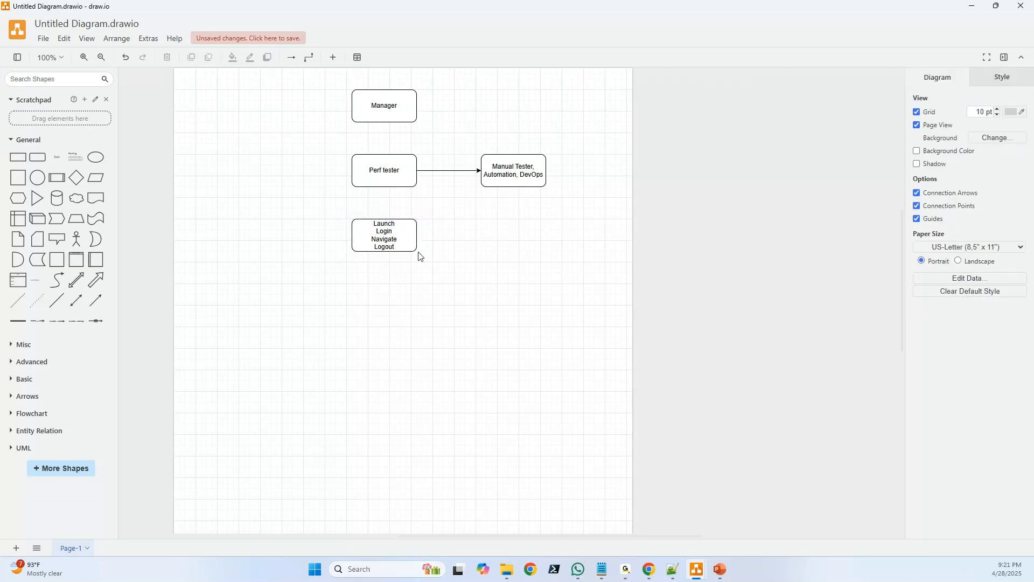
left_click(397, 238)
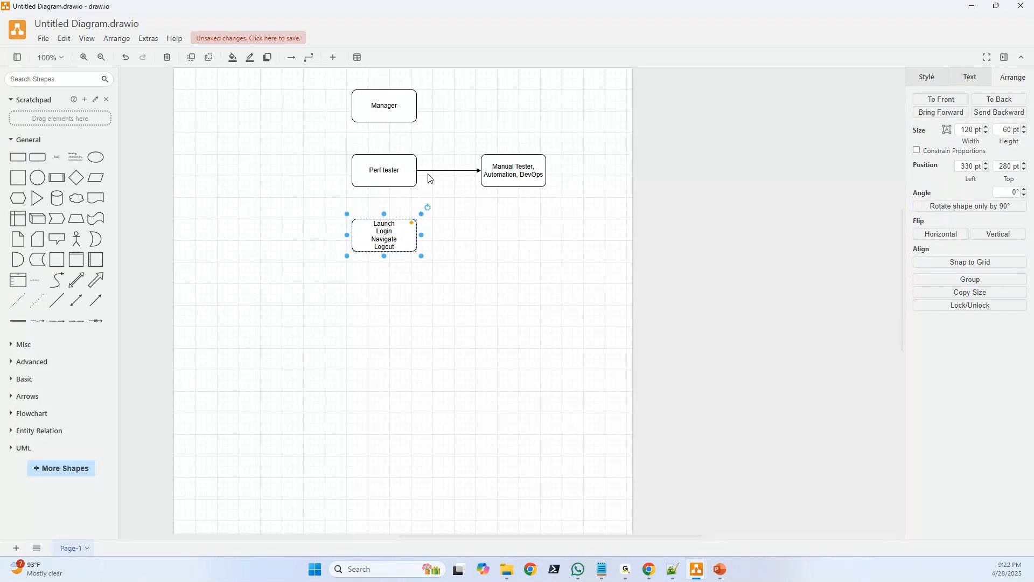
left_click(465, 312)
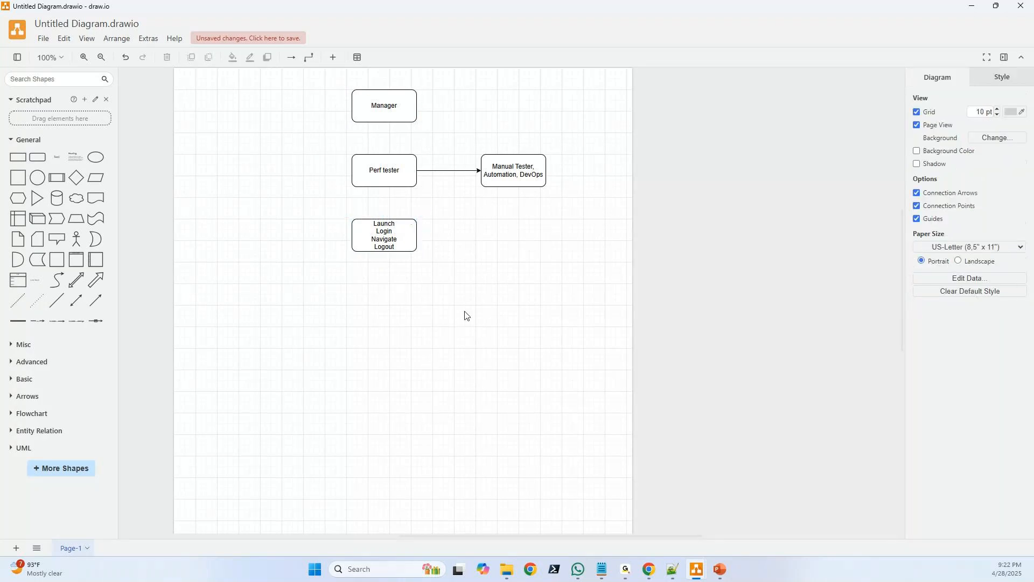
left_click(516, 170)
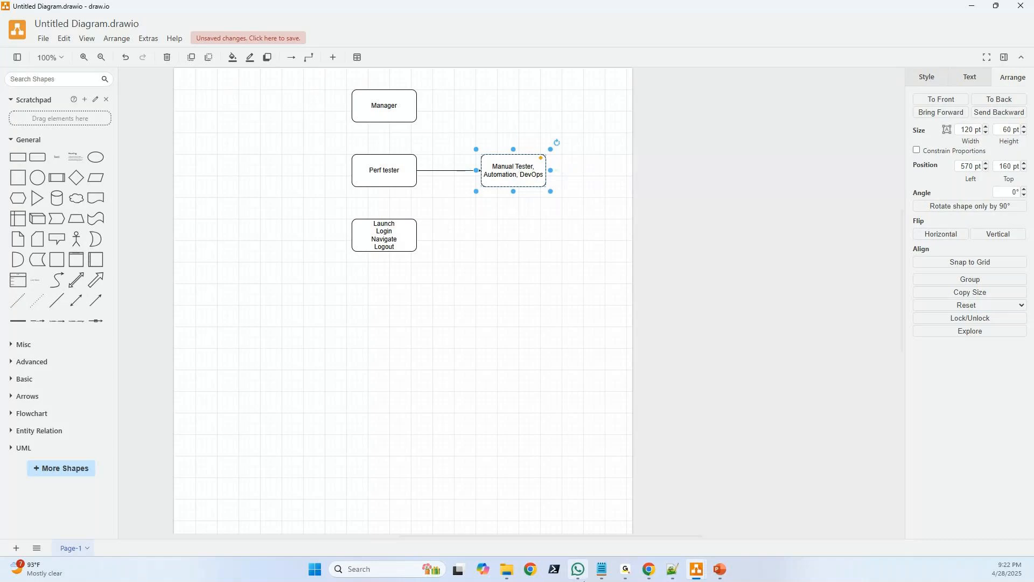
left_click(649, 572)
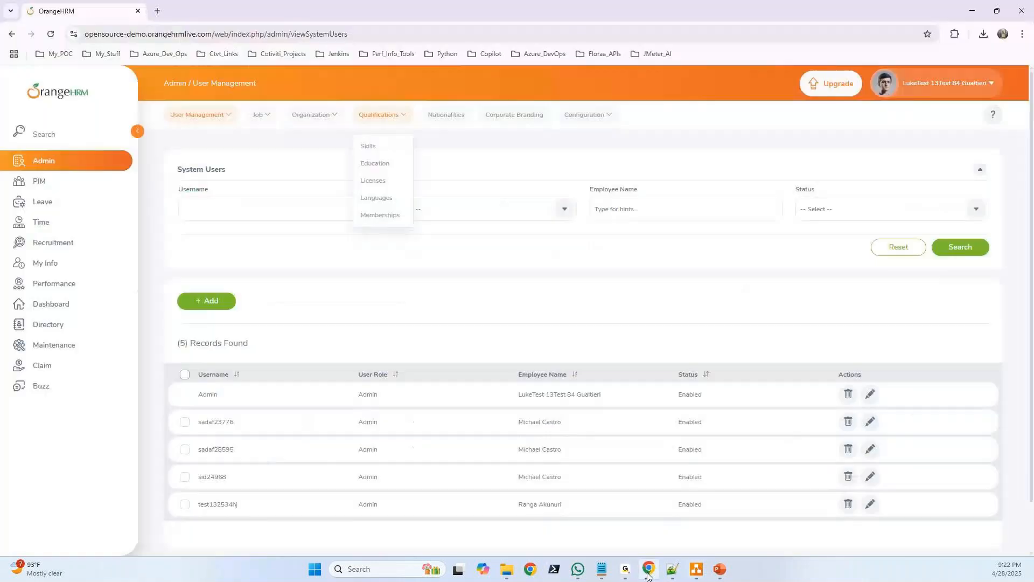
left_click(649, 572)
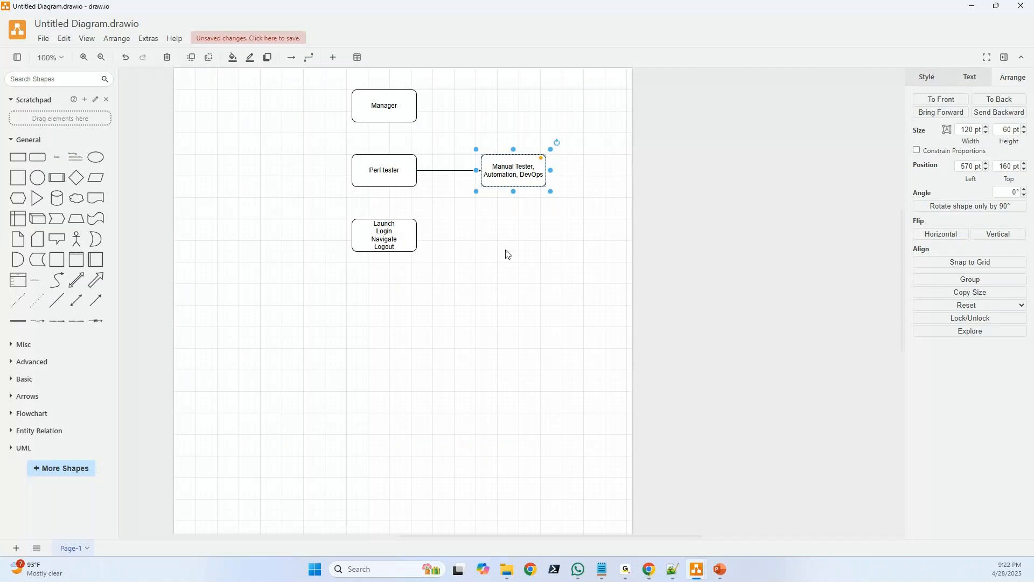
left_click(506, 254)
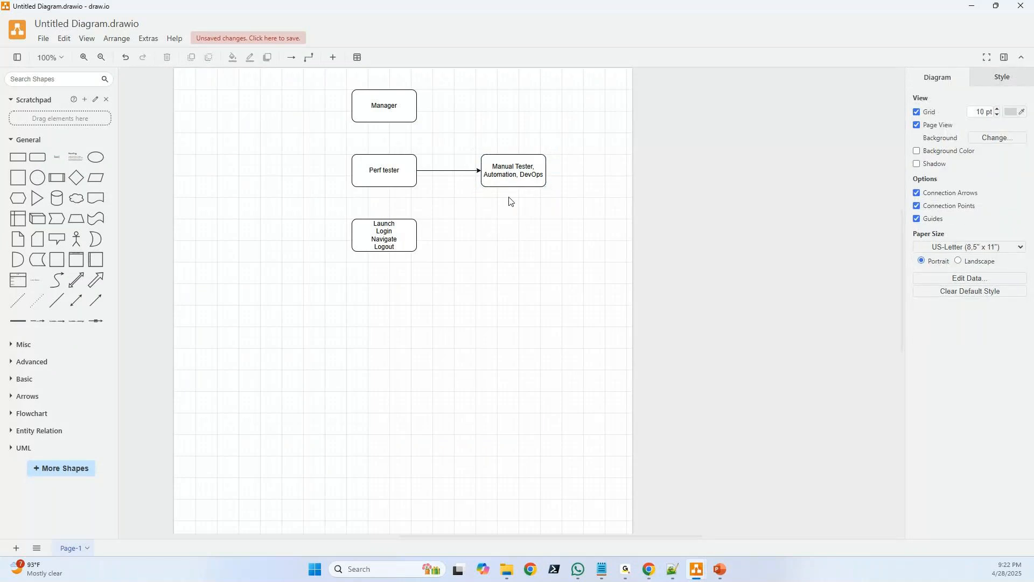
double_click(532, 176)
double_click(532, 174)
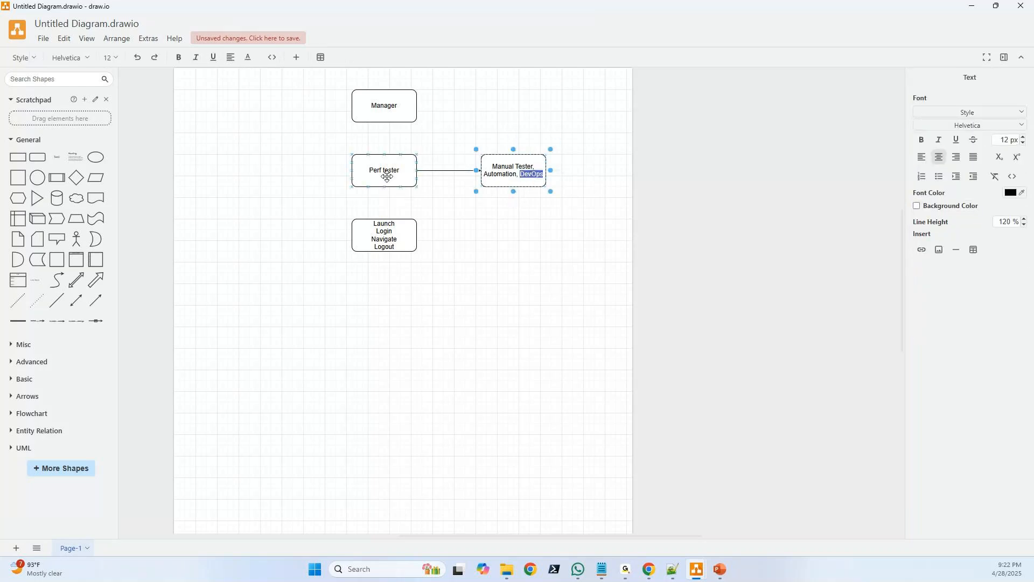
left_click(387, 176)
left_click(510, 172)
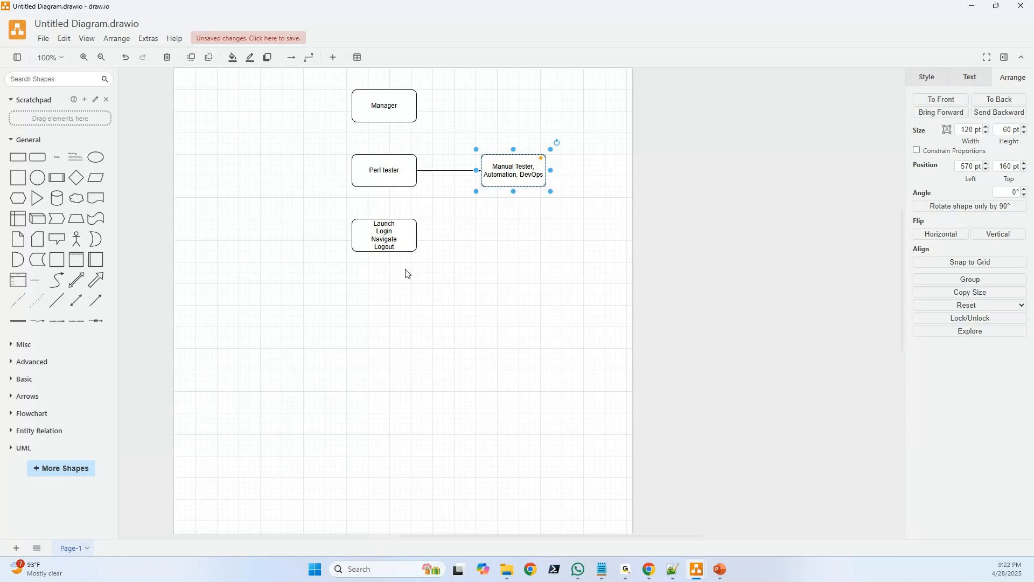
left_click(385, 235)
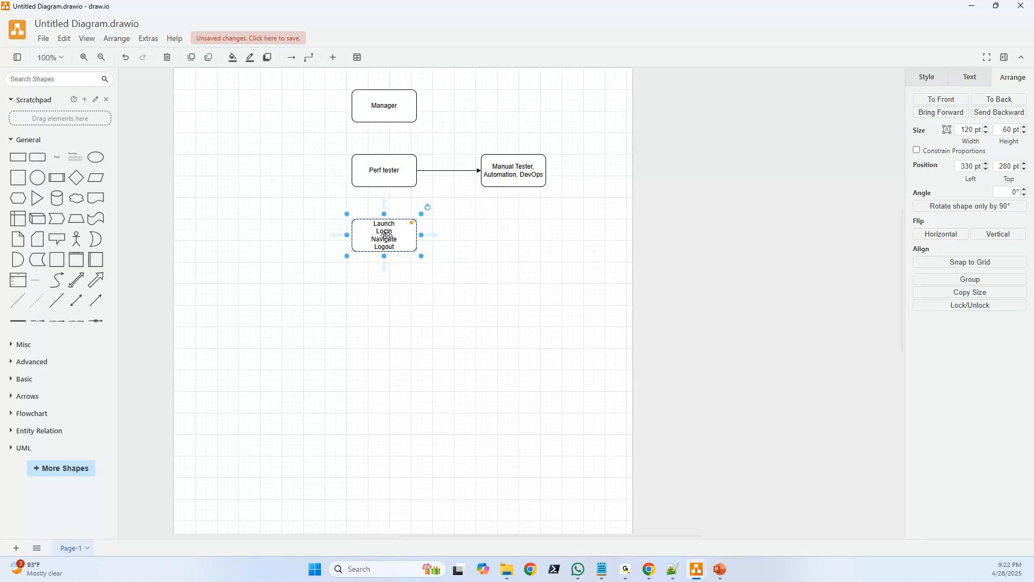
double_click(527, 175)
double_click(527, 175)
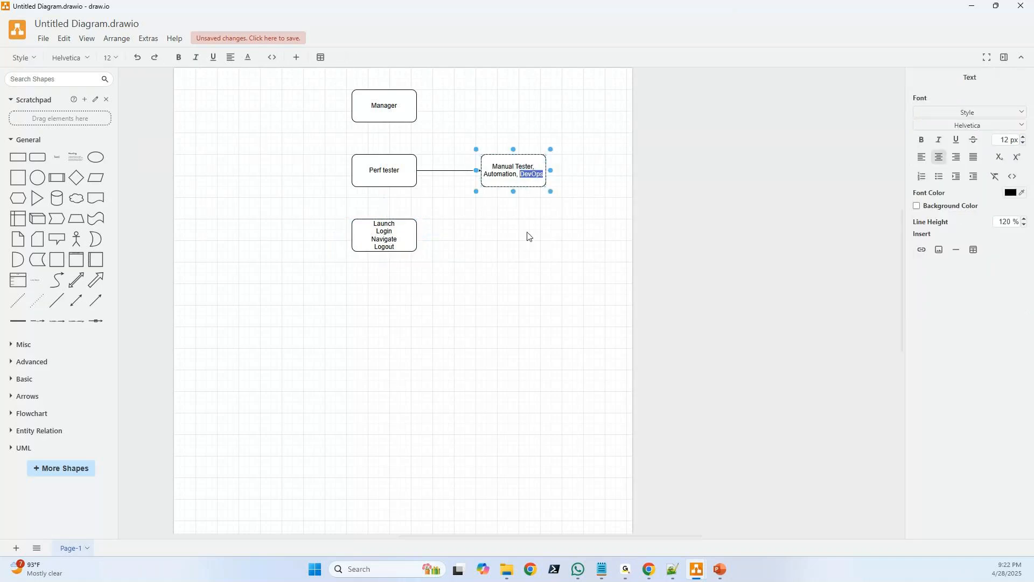
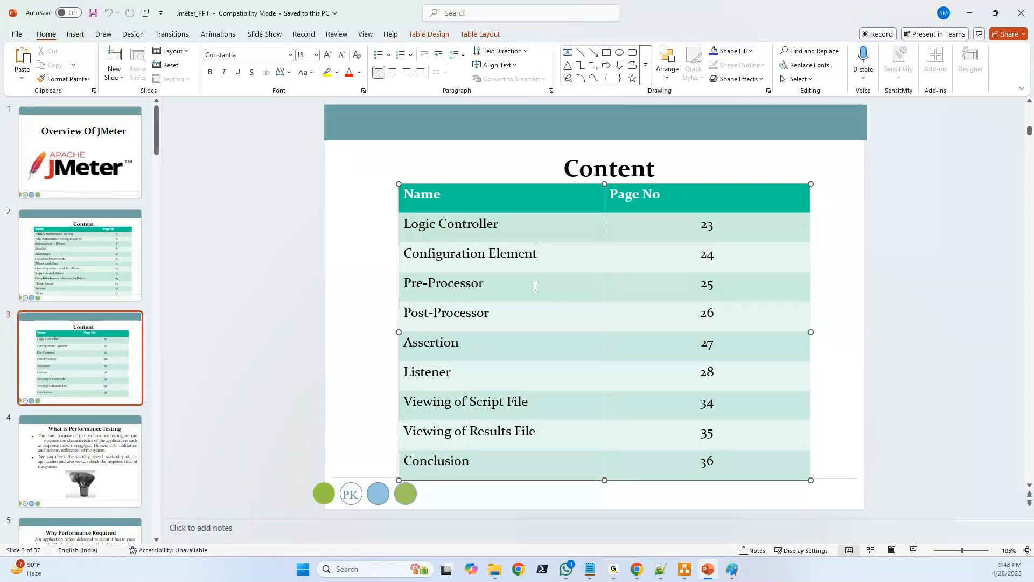
Switch to Chrome, search Google for grafana in the new tab, and open the Grafana OSS page
left_click(636, 569)
left_click(163, 10)
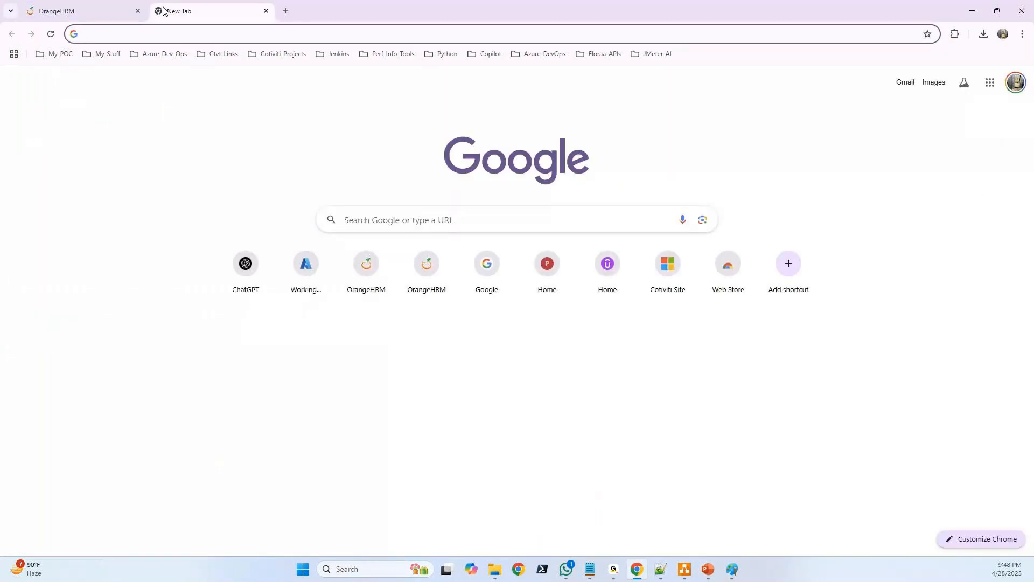
type("grafana")
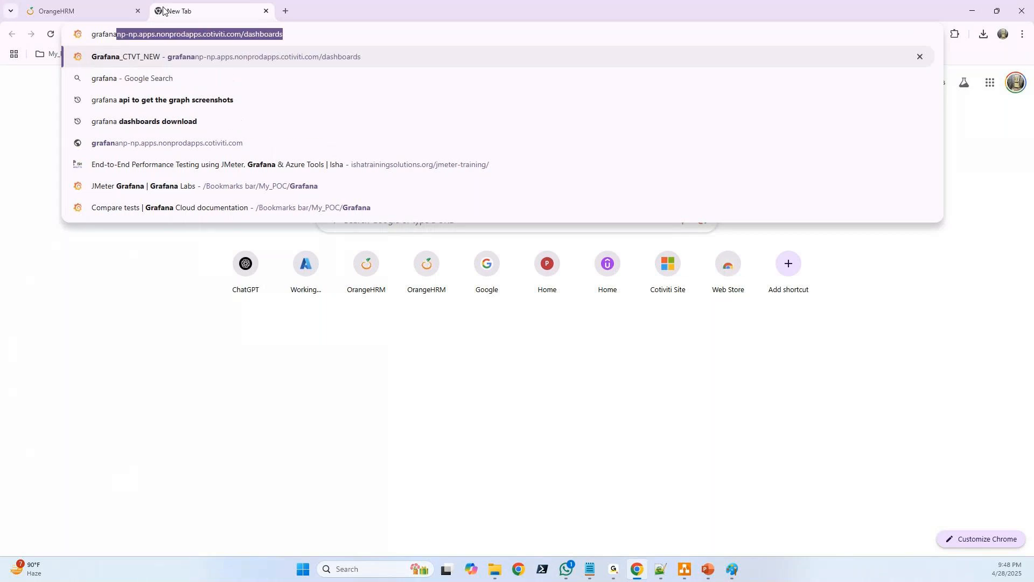
key("Delete")
key("Return")
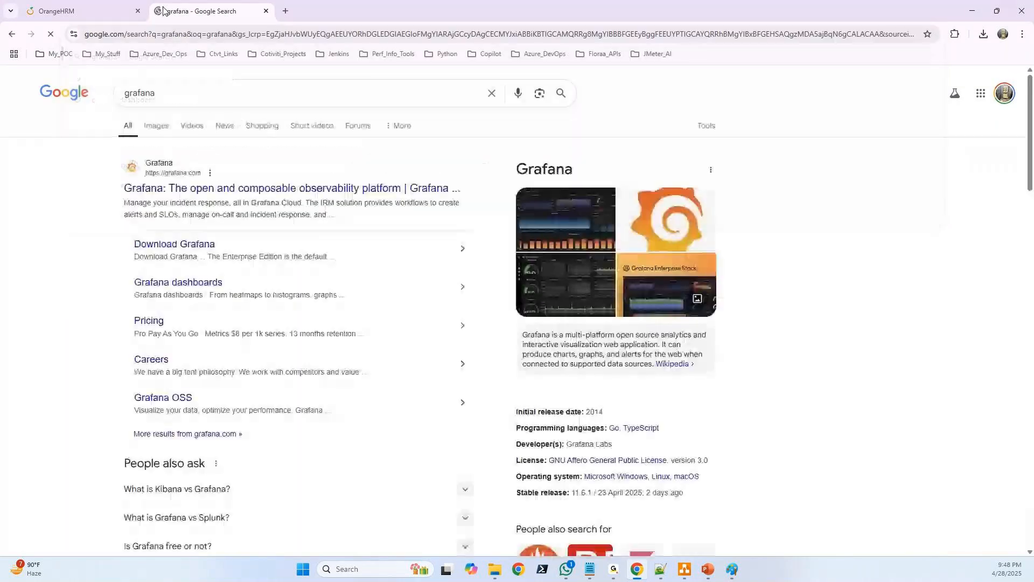
left_click(165, 133)
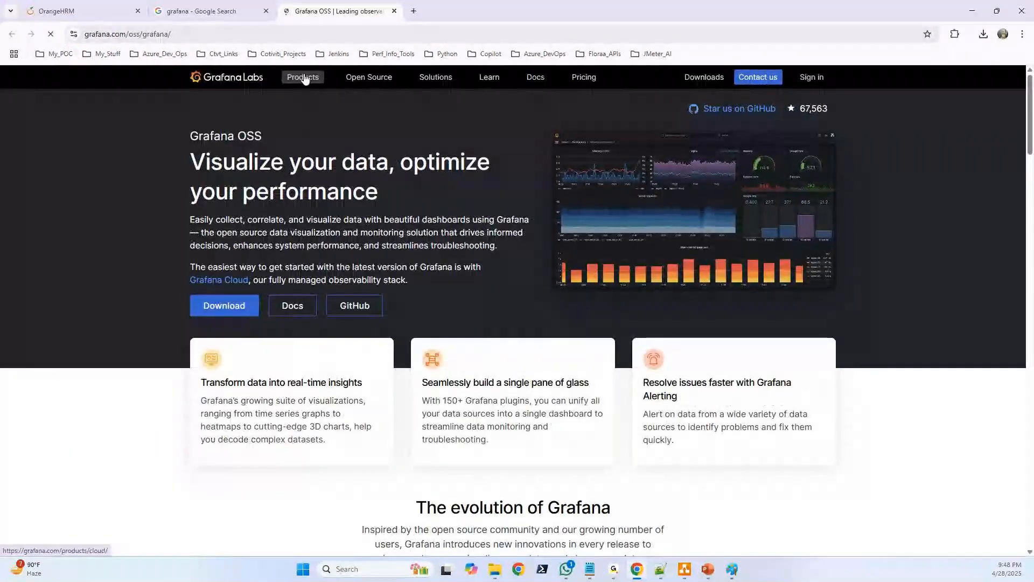
Enlarge the sample dashboard image on the Grafana OSS page, examine its performance graphs, and close the enlarged view
left_click(639, 185)
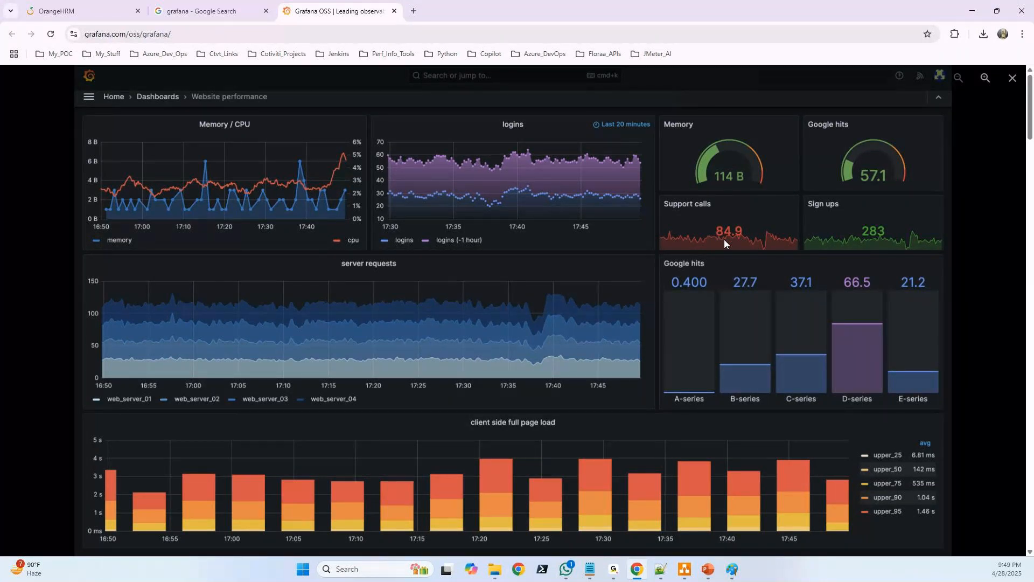
left_click(1013, 80)
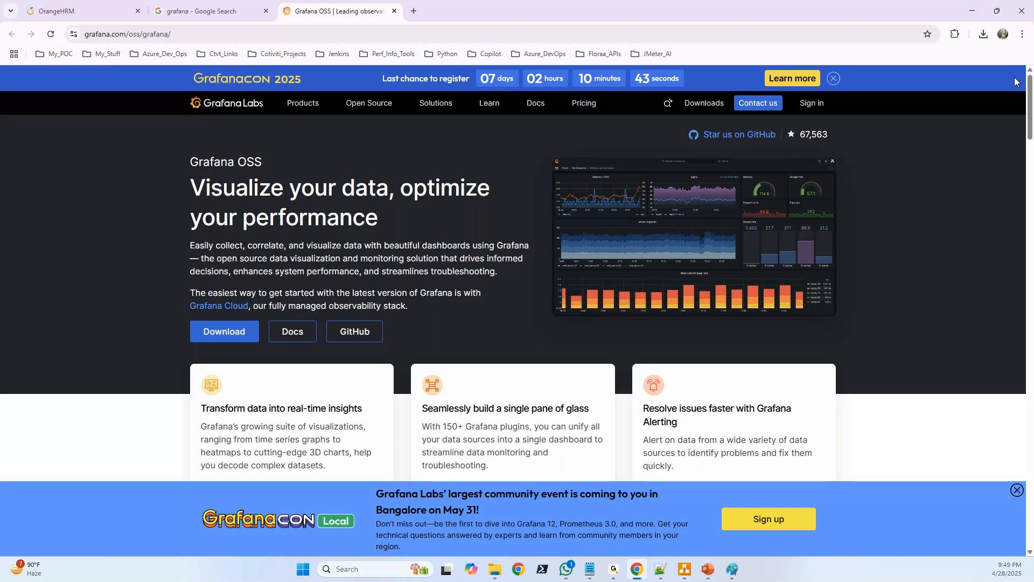
left_click(725, 245)
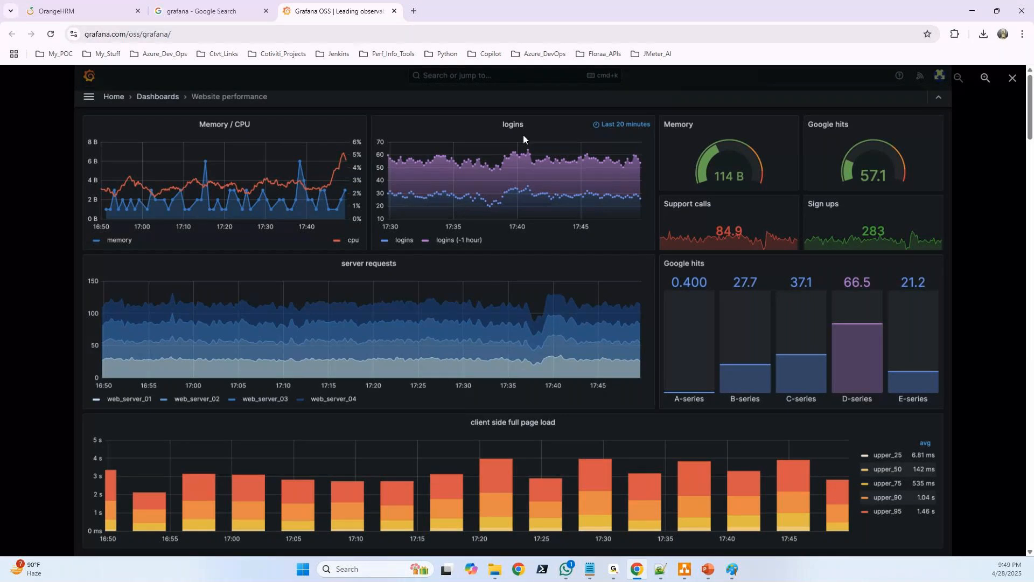
left_click(988, 93)
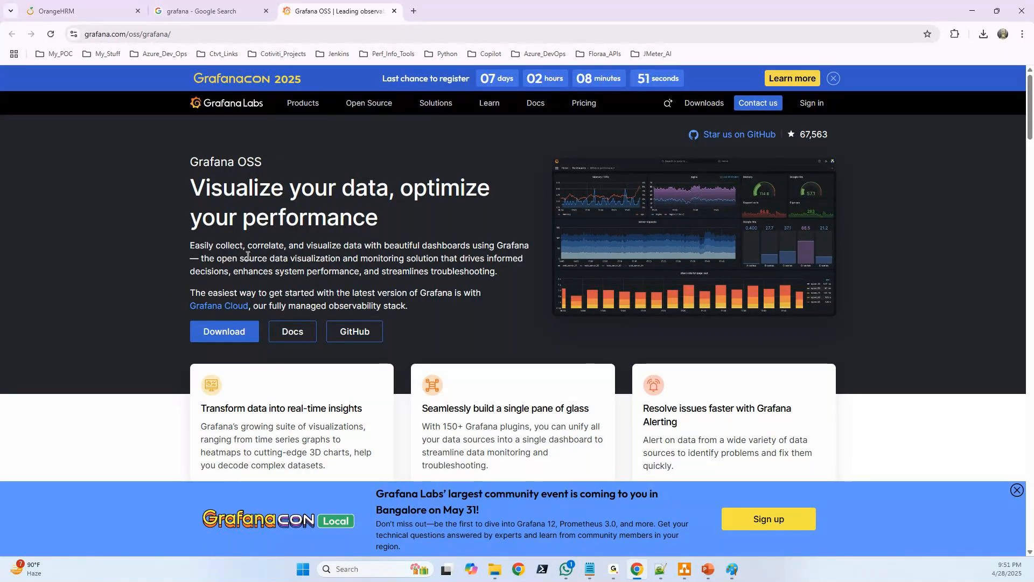
Return to the OrangeHRM My Info page and capture its reload traffic in the DevTools Network log
left_click(59, 11)
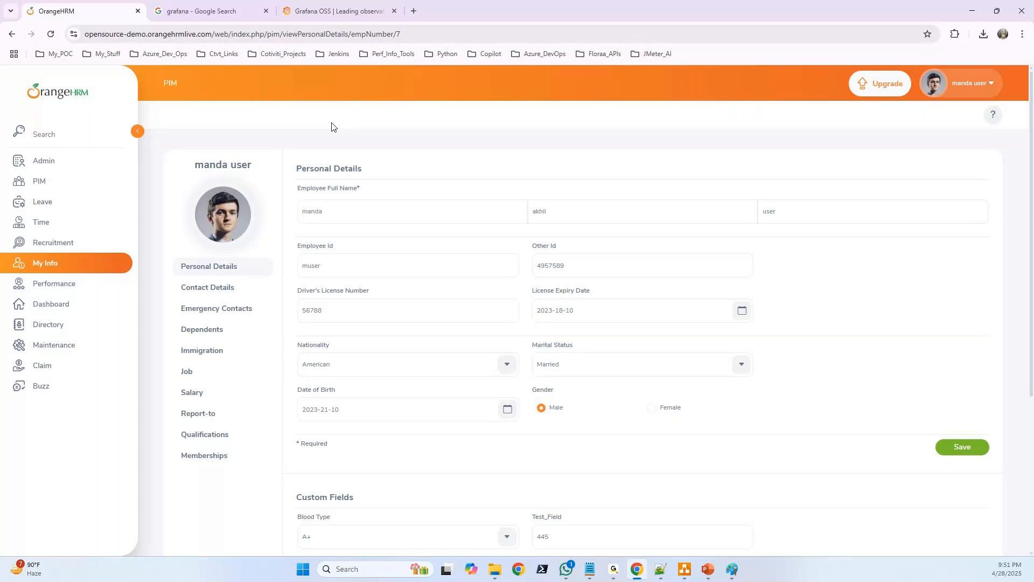
key("F12")
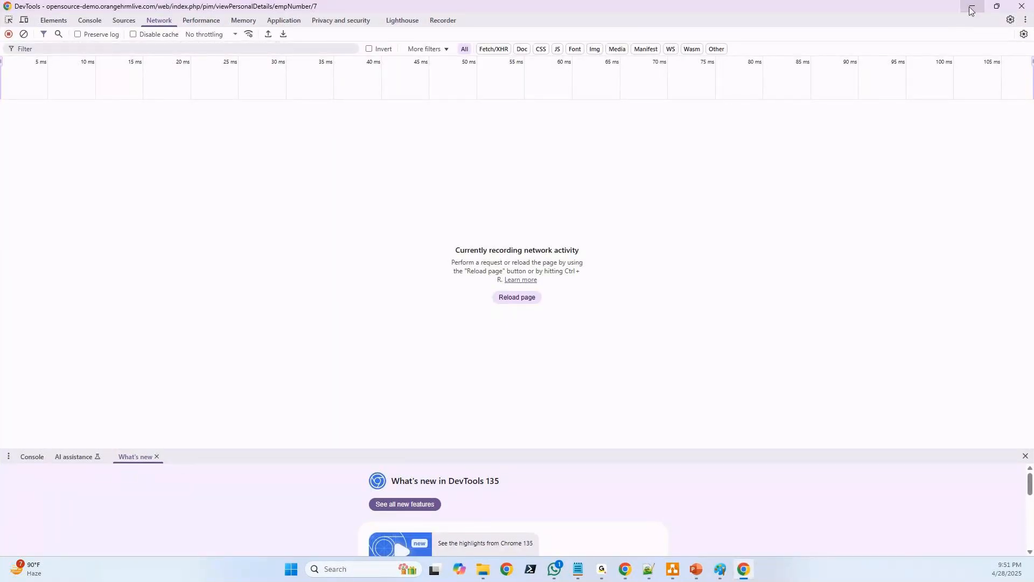
left_click(971, 9)
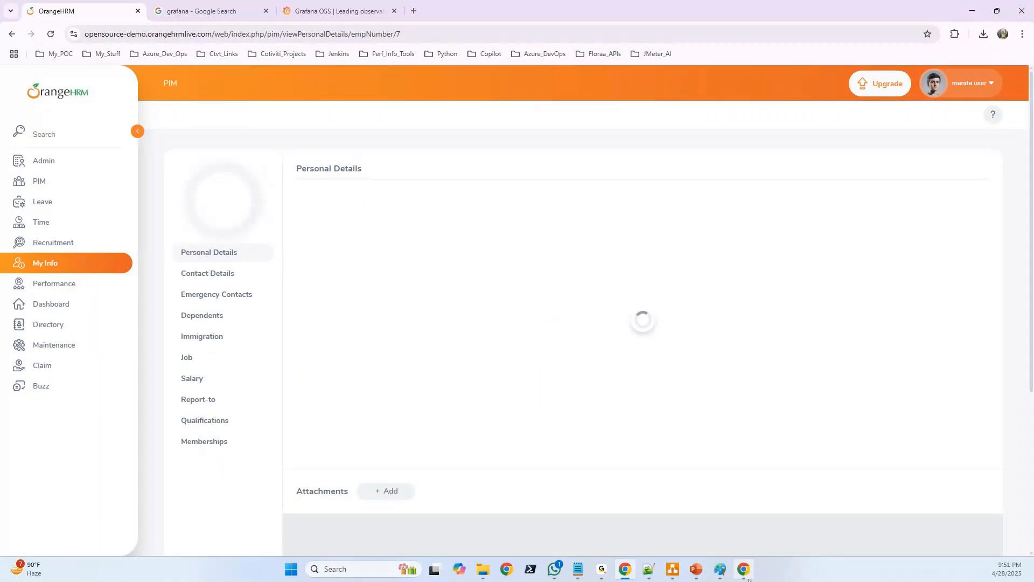
left_click(601, 570)
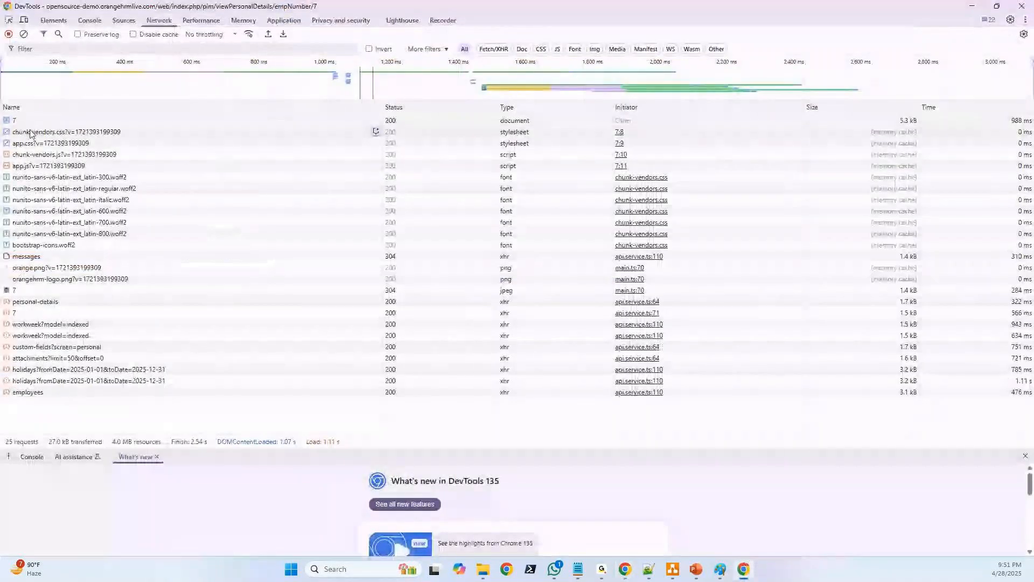
Examine the headers, response and initiator chain of the page document request and the headers and response of the chunk-vendors.css request
left_click(68, 121)
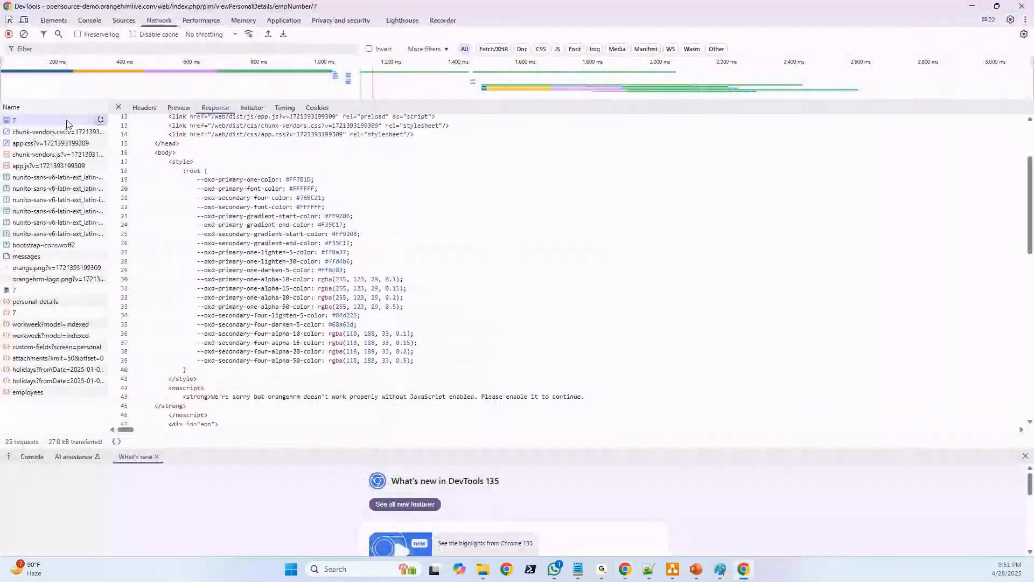
left_click(49, 135)
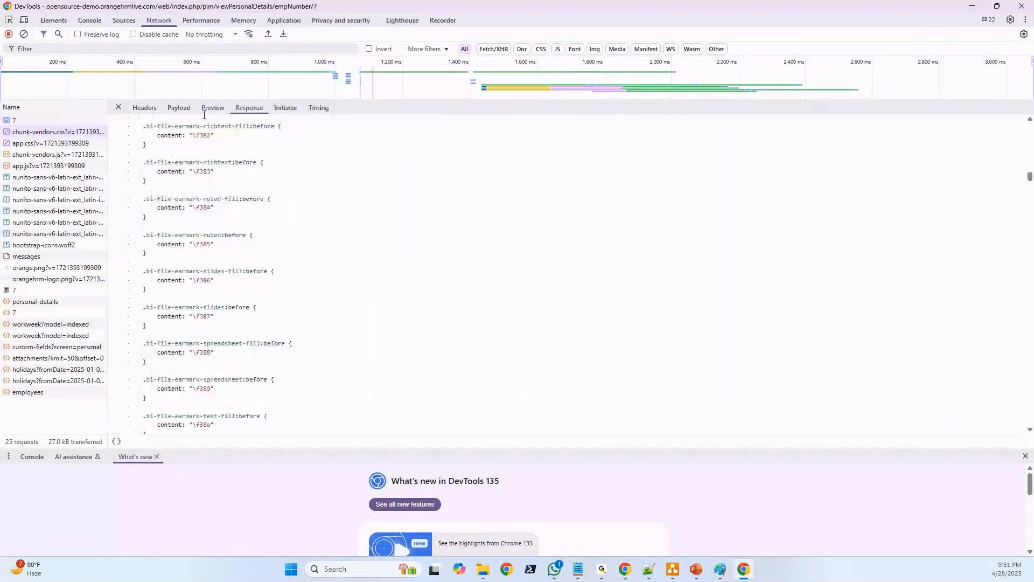
left_click(146, 108)
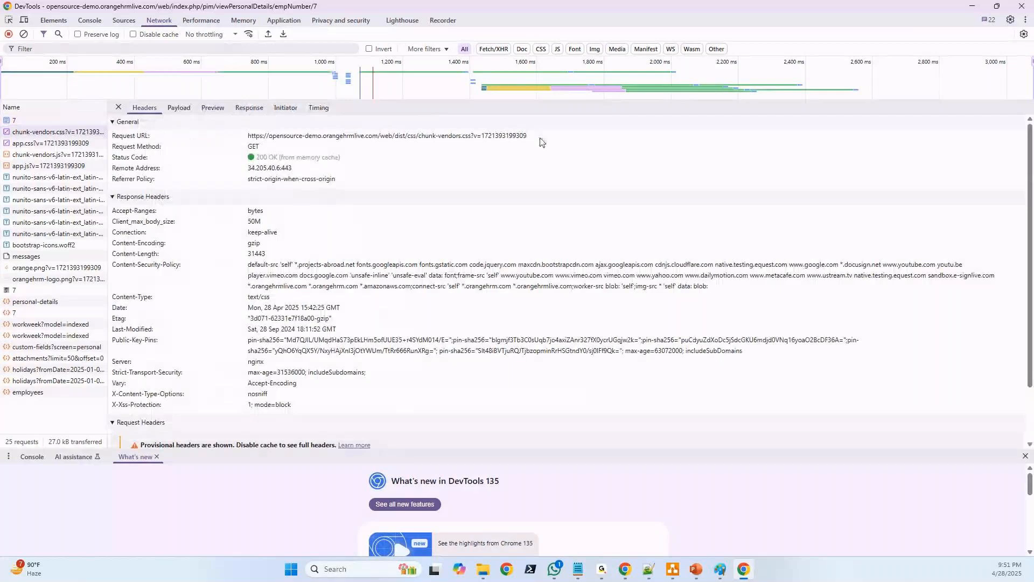
left_click(249, 107)
scroll(285, 177, "up", 8)
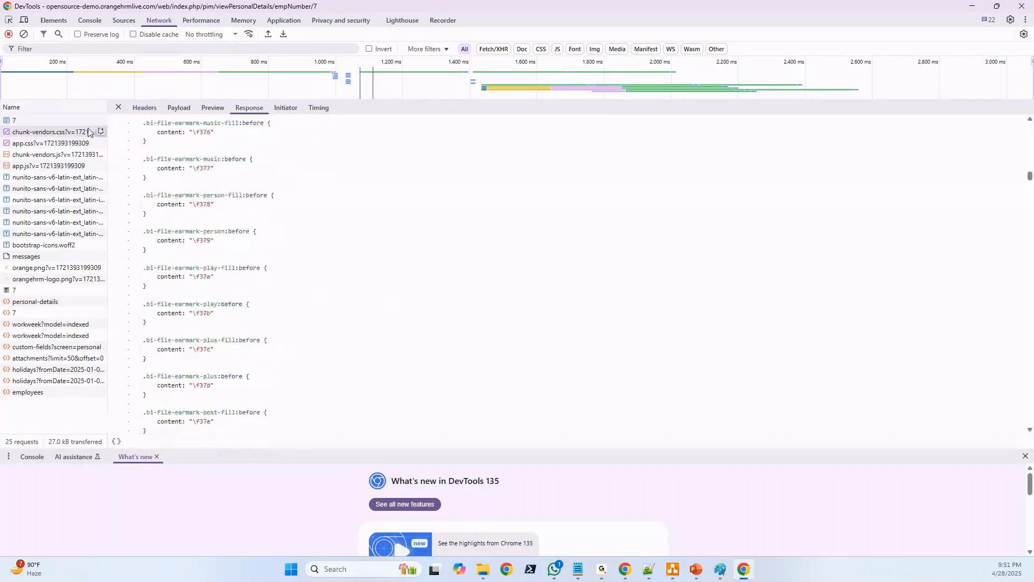
left_click(23, 120)
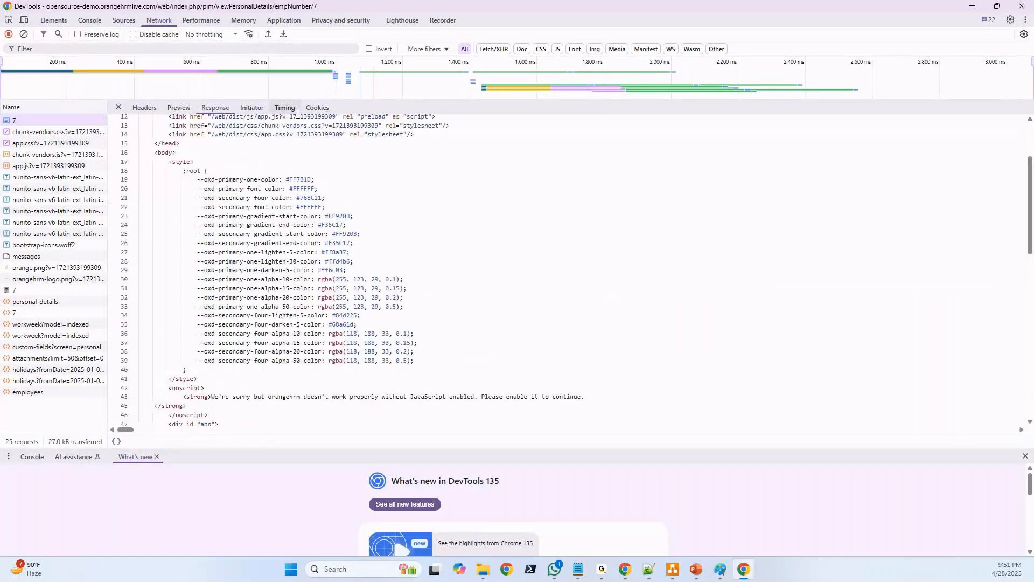
left_click(144, 107)
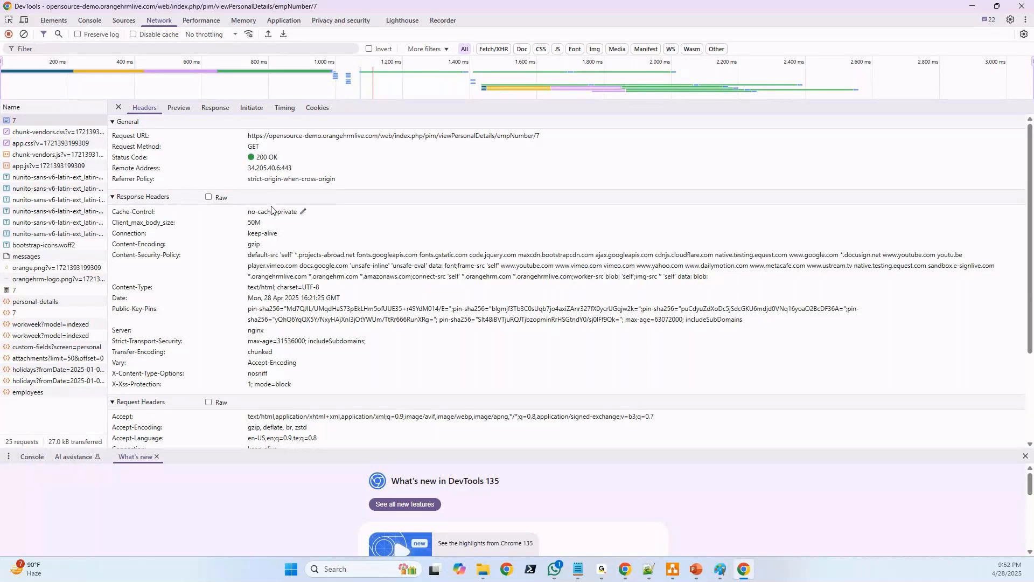
left_click(250, 111)
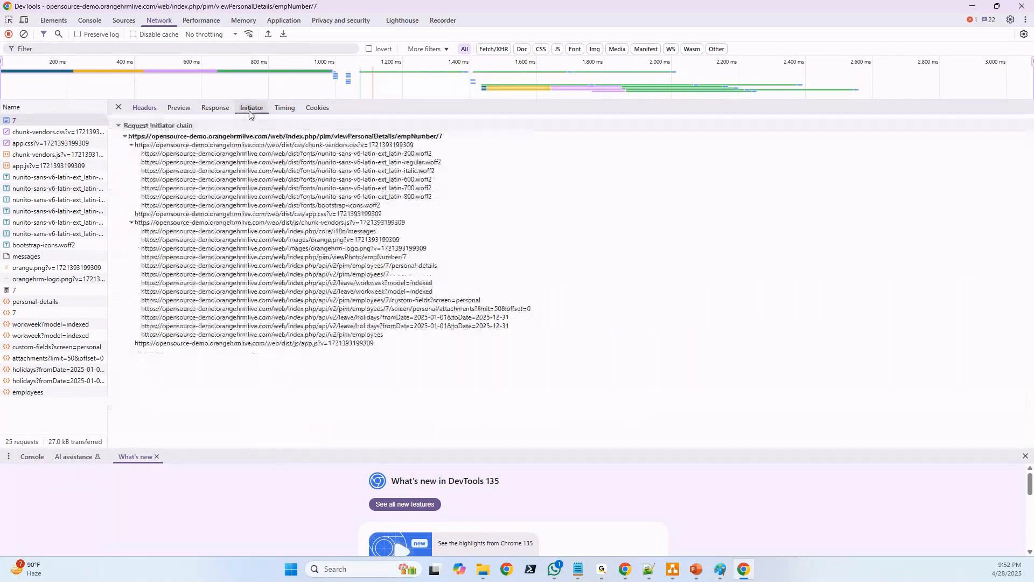
left_click(146, 110)
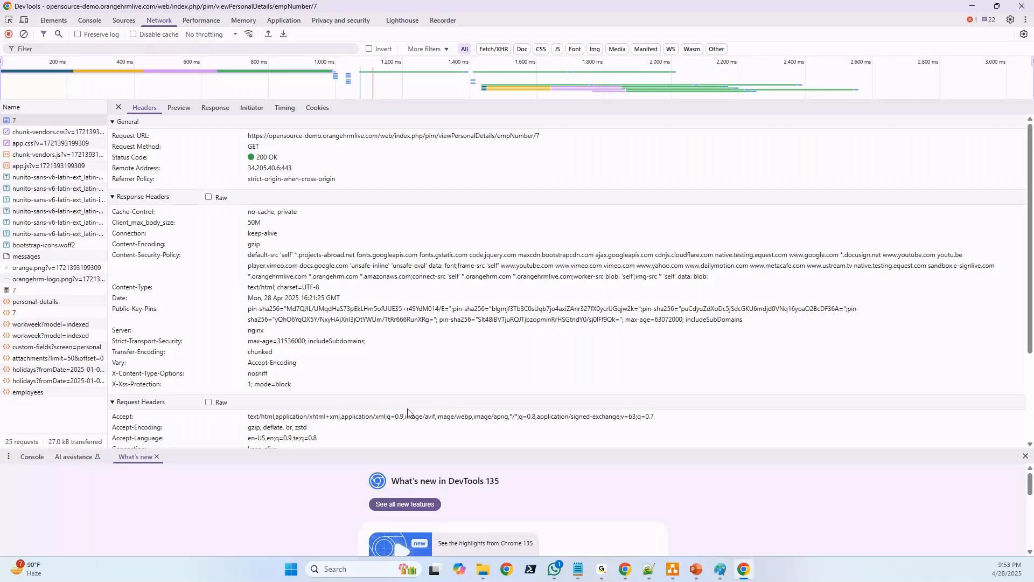
Switch to Notepad++ and review the notes on JMeter, the performance testing types, the metrics and the other tools
mouse_move(670, 571)
left_click(626, 569)
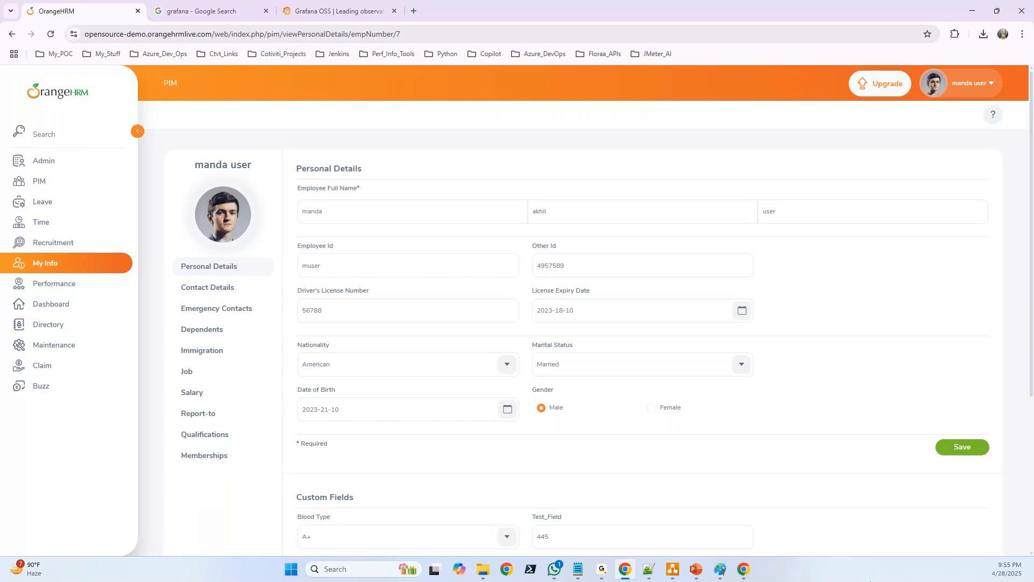
left_click(648, 568)
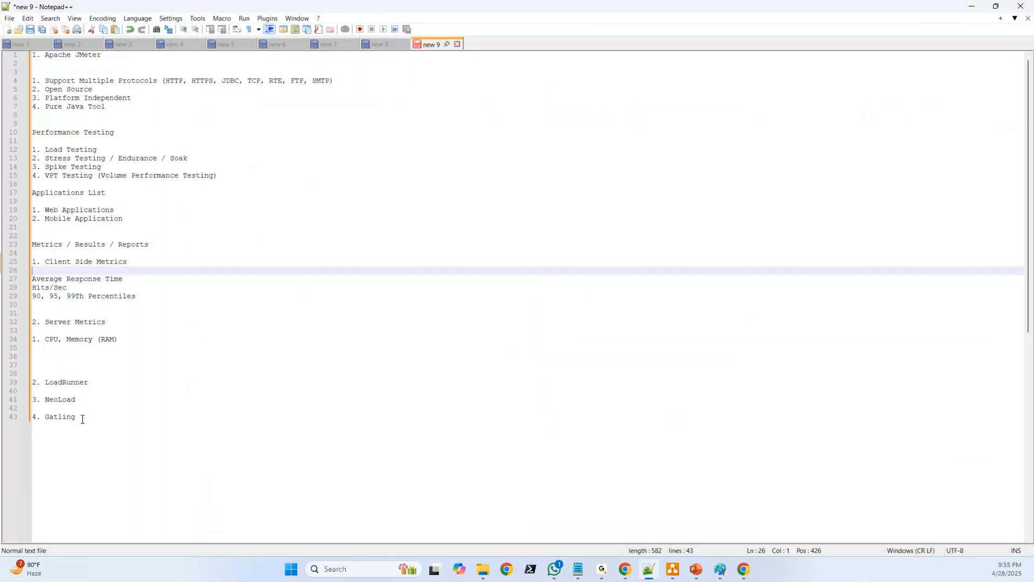
left_click(52, 407)
left_click_drag(89, 425, 18, 53)
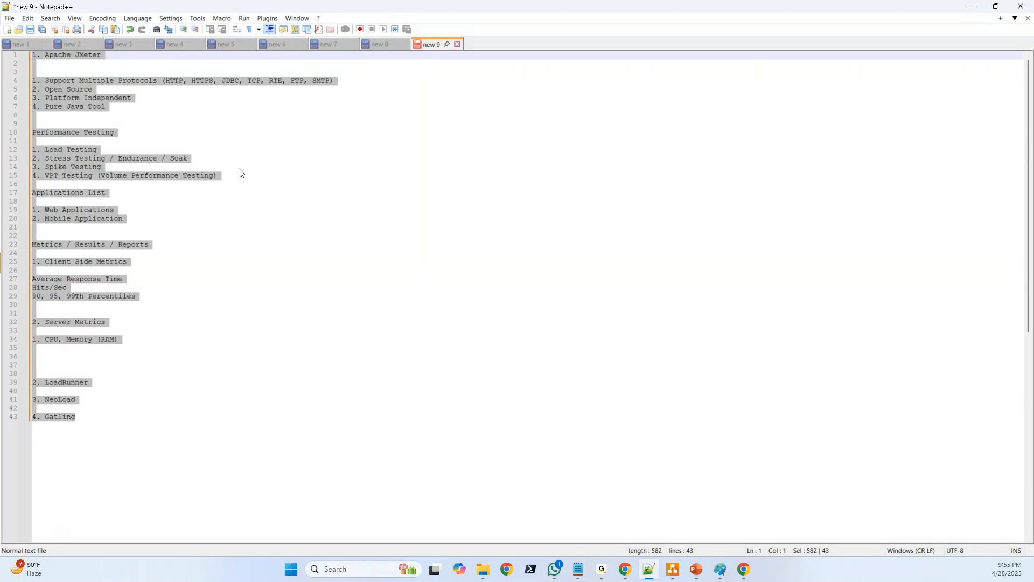
left_click_drag(97, 416, 15, 59)
left_click(258, 237)
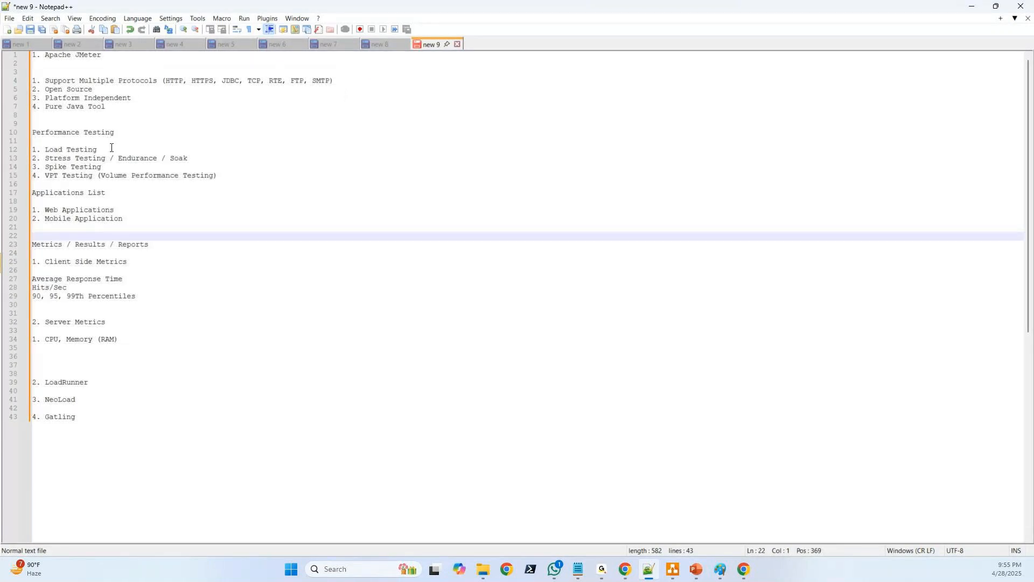
left_click_drag(111, 148, 5, 154)
left_click_drag(193, 158, 32, 158)
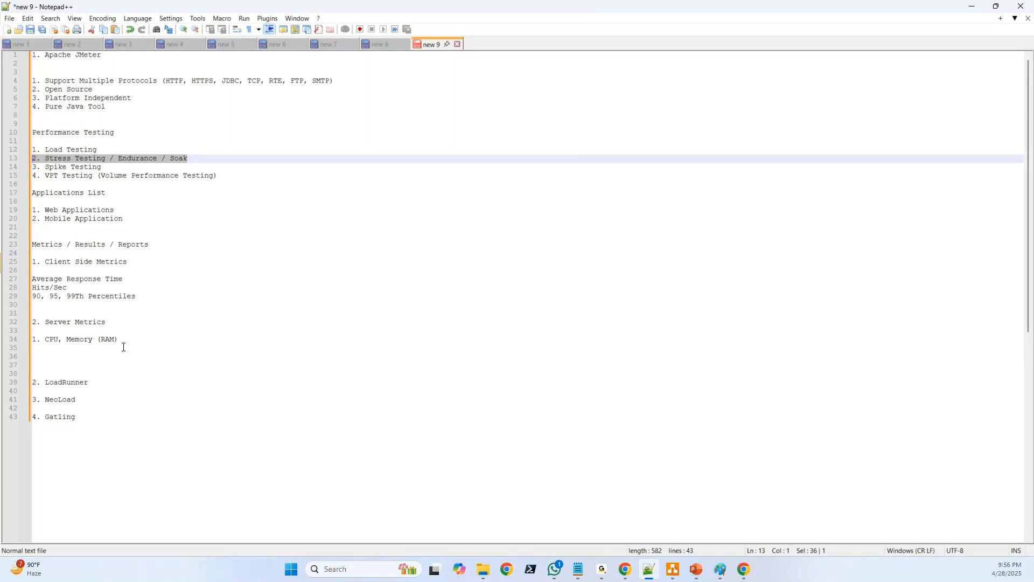
left_click_drag(149, 300, 11, 55)
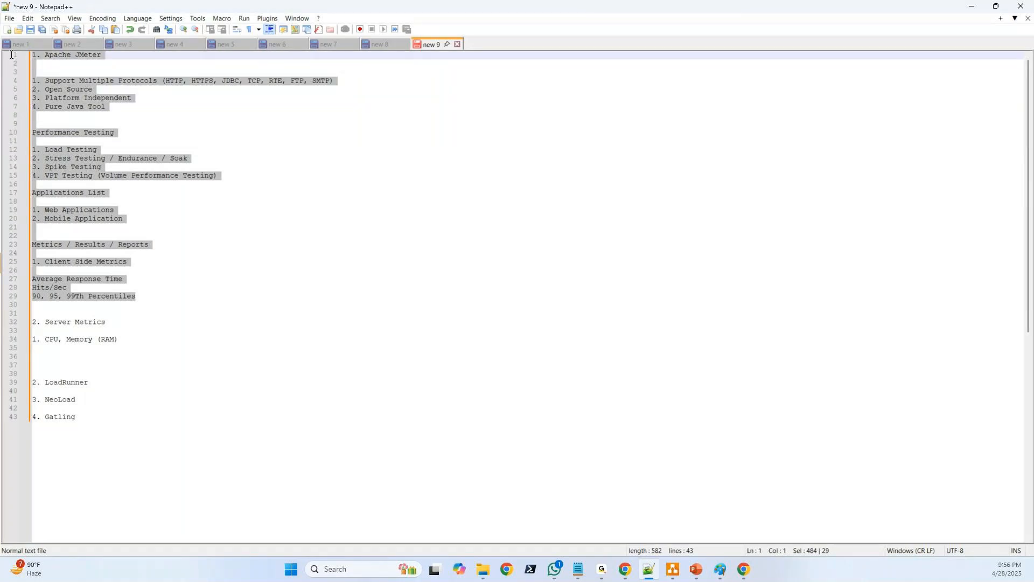
left_click(34, 70)
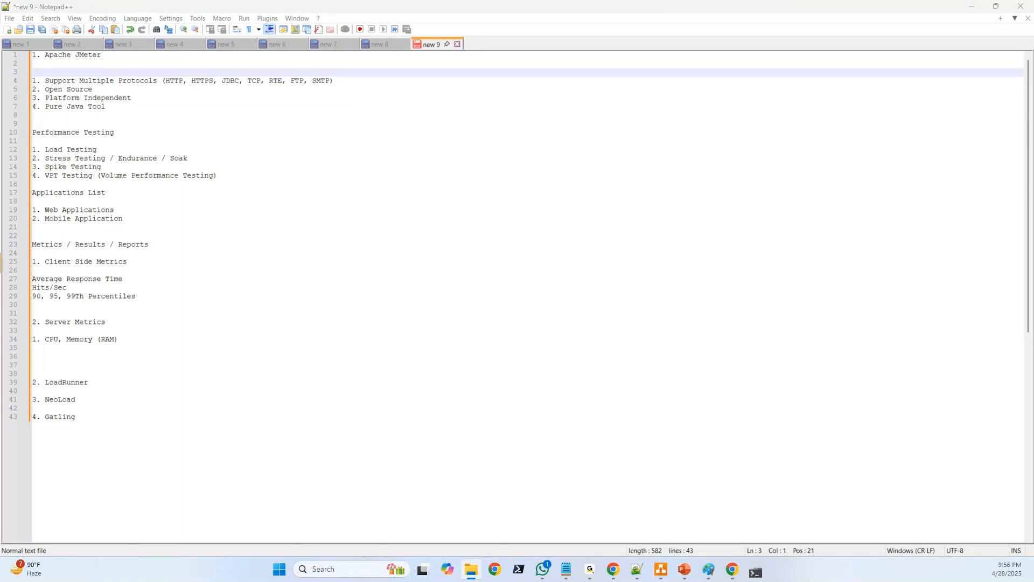
Launch Apache JMeter, minimize its console window, and maximize the JMeter window
left_click_drag(1033, 137, 440, 138)
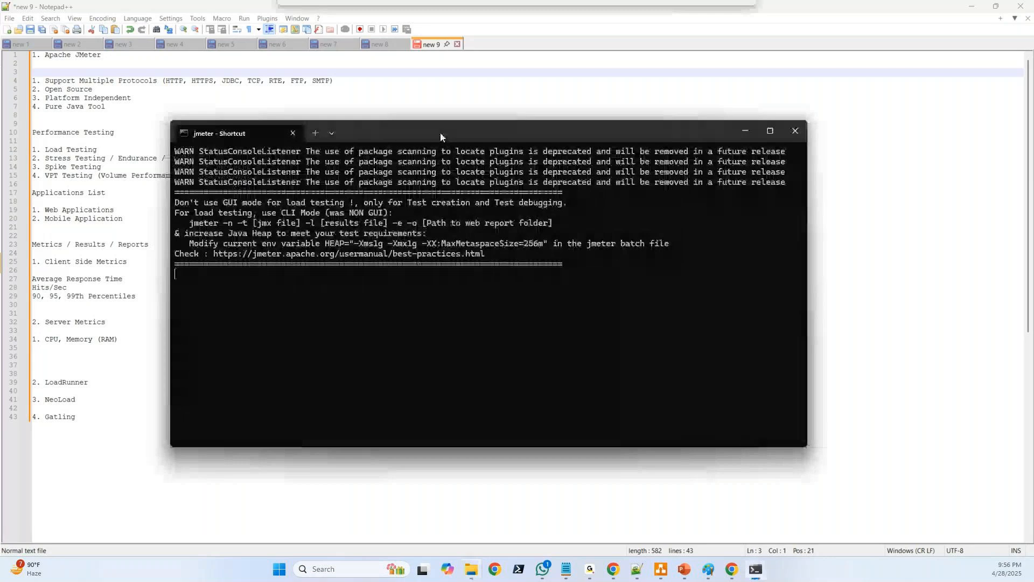
left_click(746, 133)
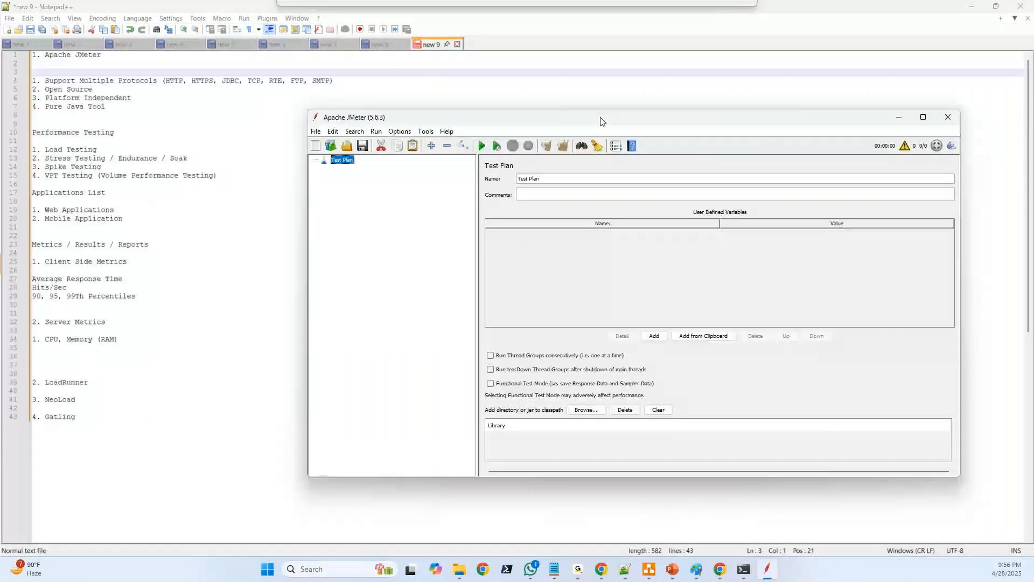
double_click(602, 120)
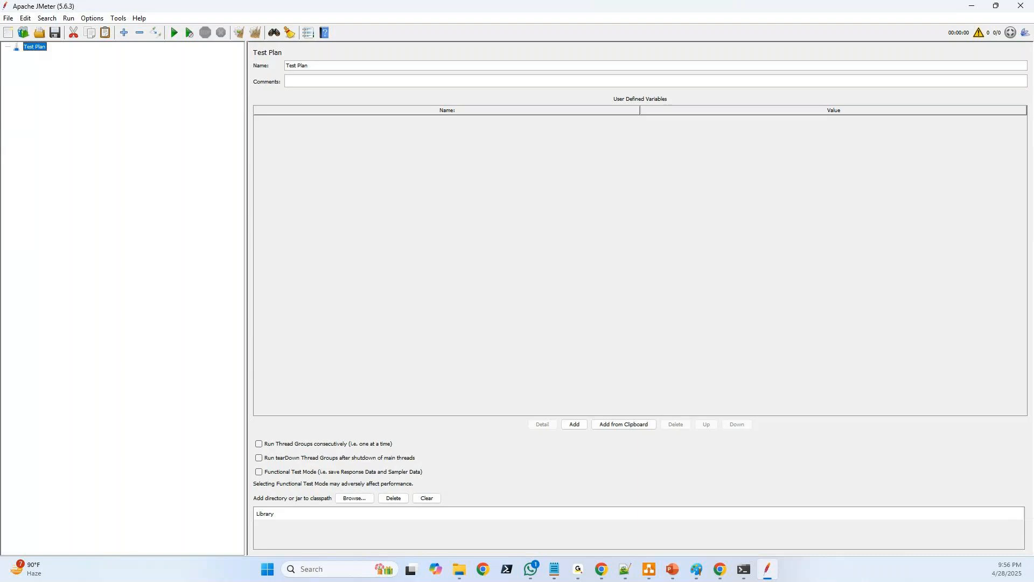
Add a Thread Group to the Test Plan
right_click(34, 50)
mouse_move(64, 54)
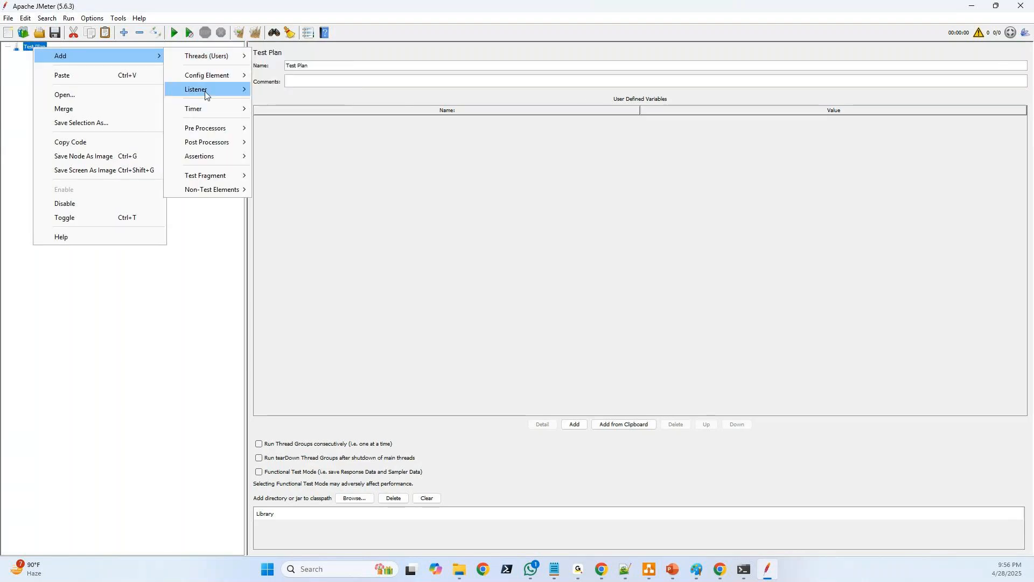
mouse_move(219, 179)
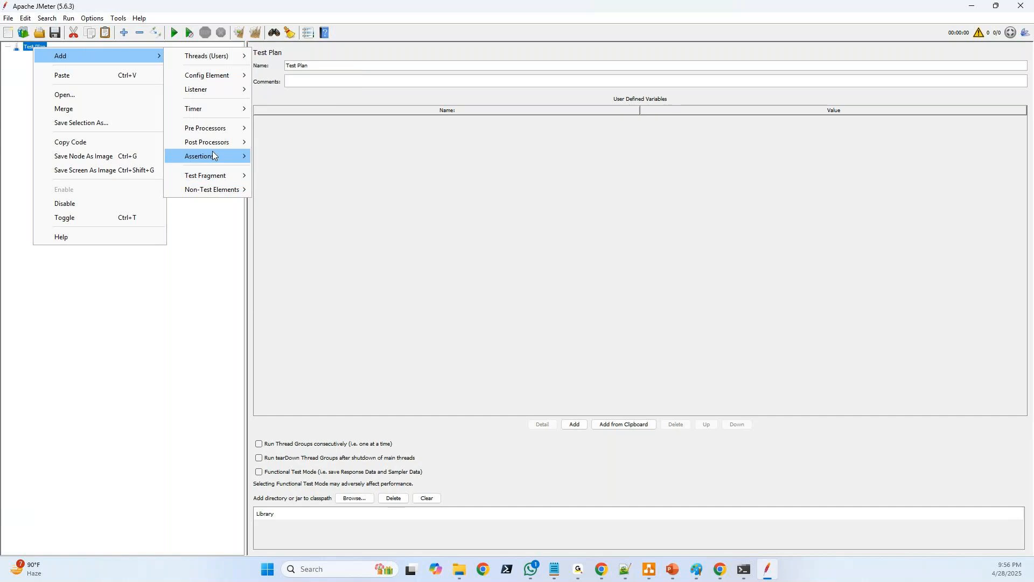
mouse_move(216, 108)
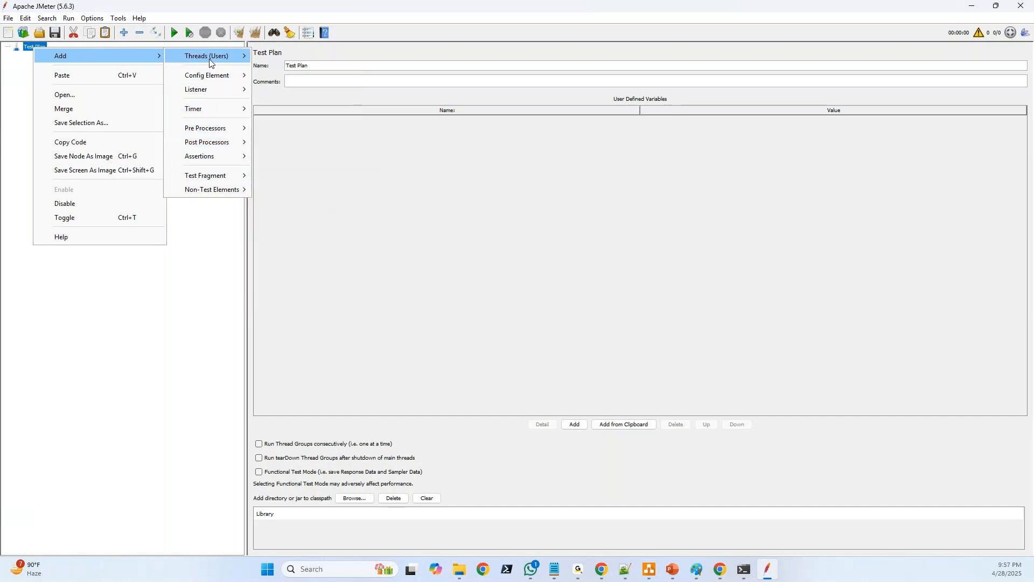
mouse_move(210, 60)
left_click(291, 69)
Add an HTTP Request sampler to the Thread Group
right_click(62, 61)
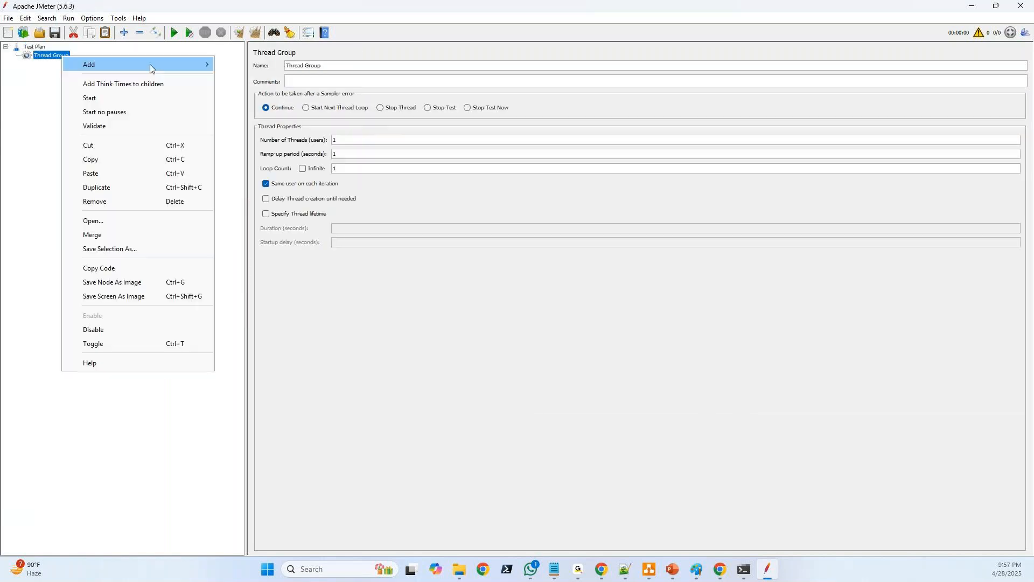
mouse_move(152, 66)
mouse_move(268, 67)
left_click(332, 81)
Add a View Results Tree listener to the Thread Group
left_click(50, 55)
right_click(53, 56)
mouse_move(138, 62)
mouse_move(267, 202)
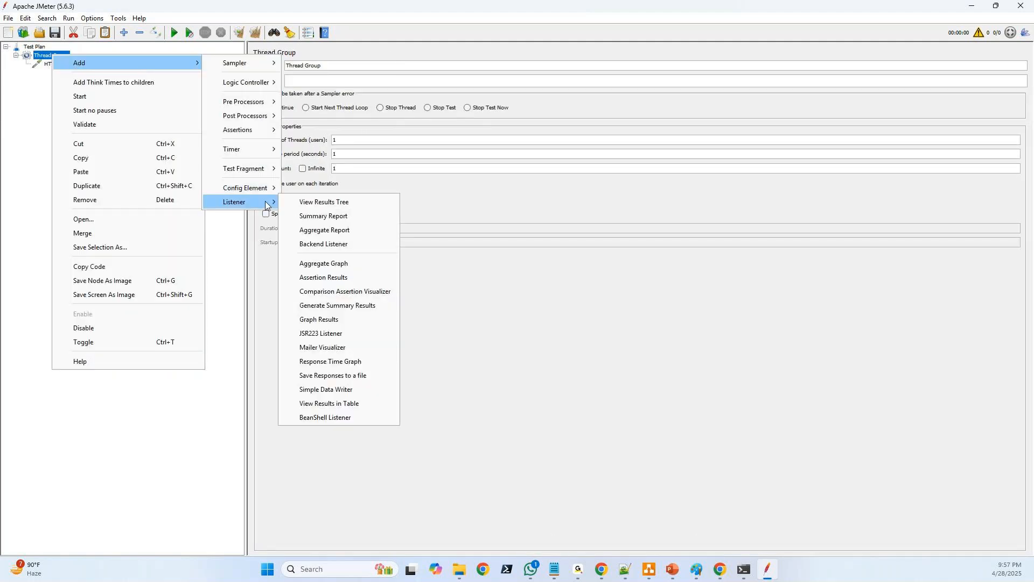
left_click(315, 202)
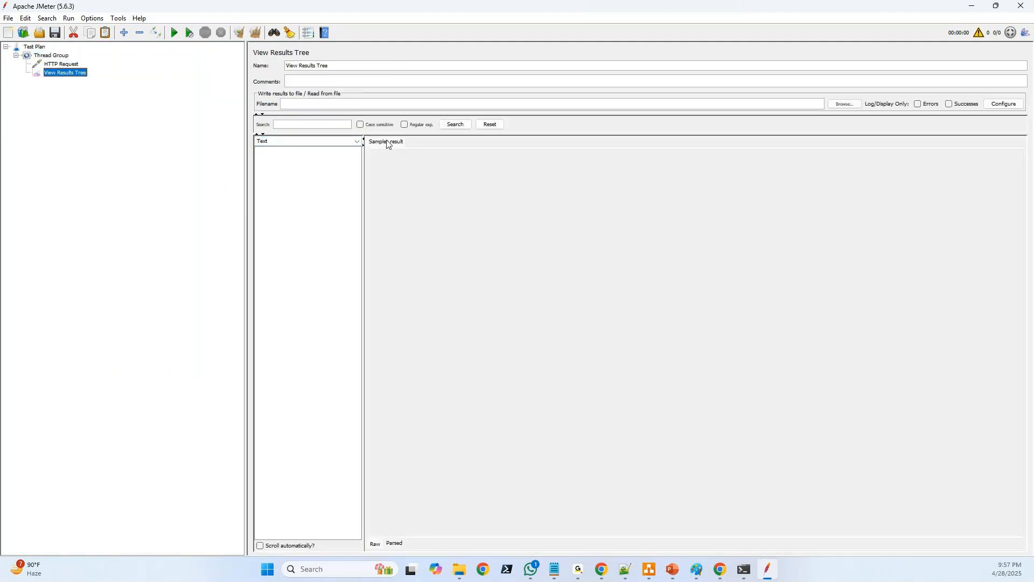
Set the HTTP Request's protocol to http
left_click(65, 64)
left_click(339, 123)
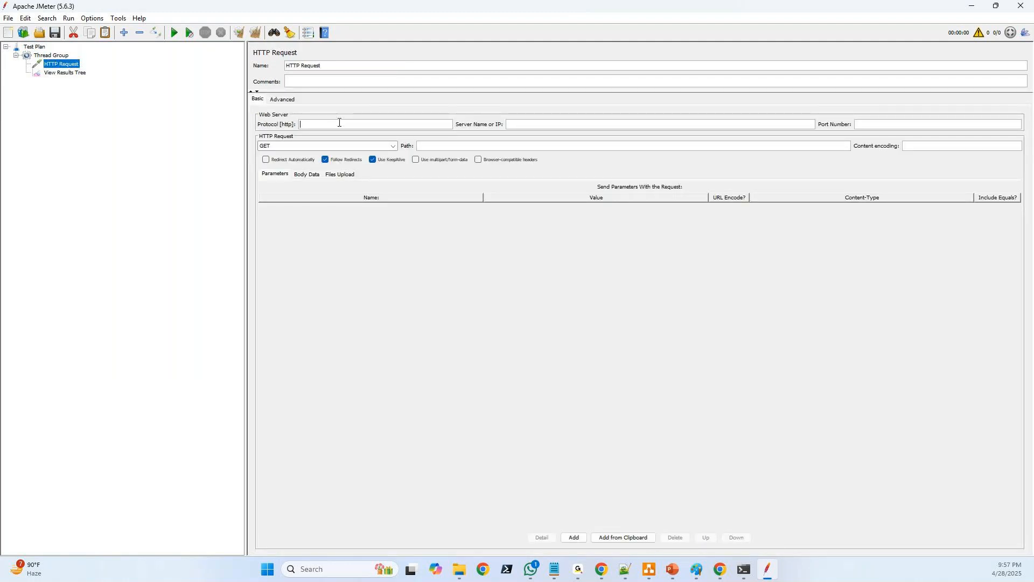
type("http")
Switch to Chrome, open google.com in the empty tab, and copy the page's full address
left_click(603, 570)
left_click(414, 11)
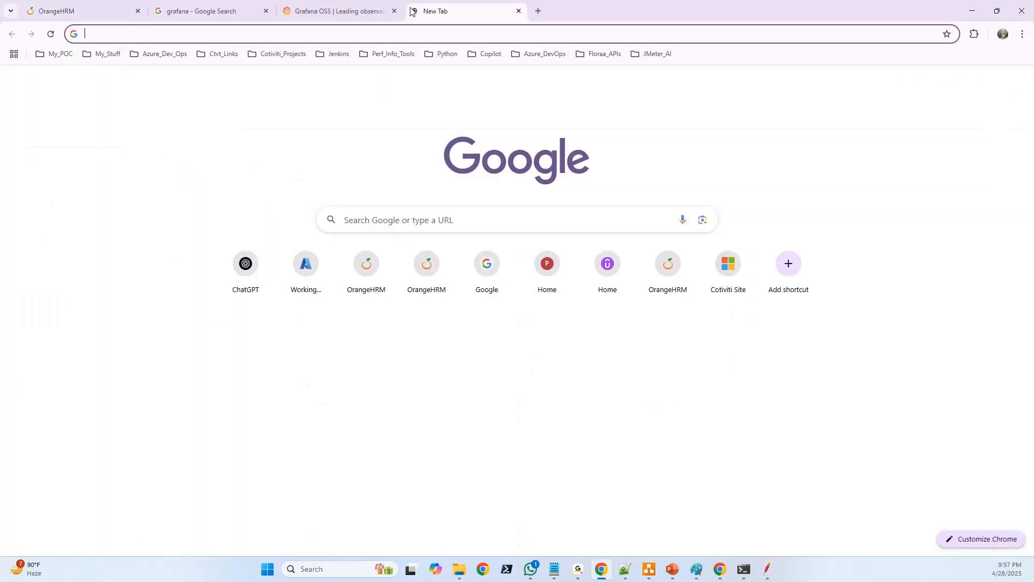
type("goog")
key("Return")
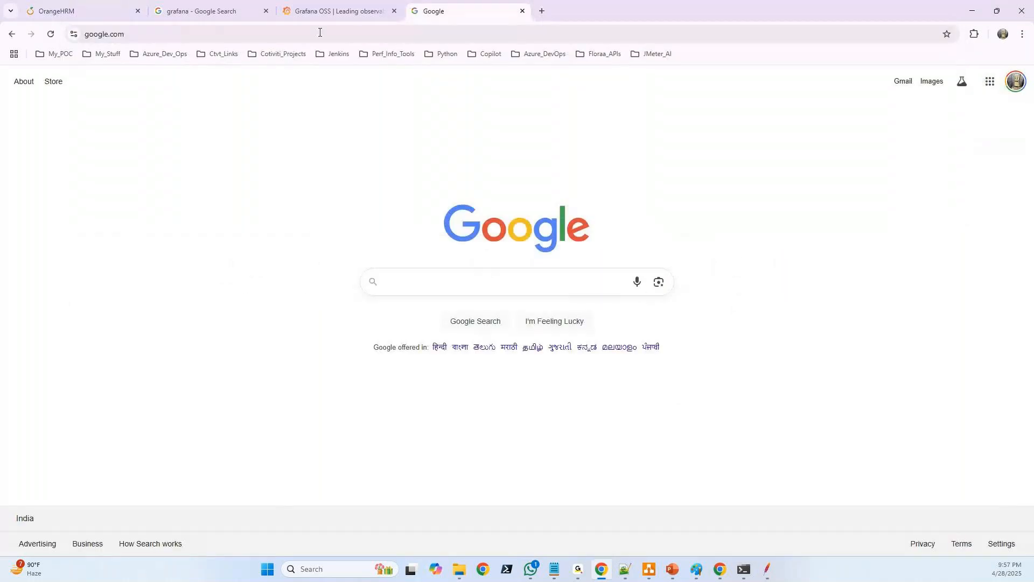
left_click(205, 33)
key("ctrl+c")
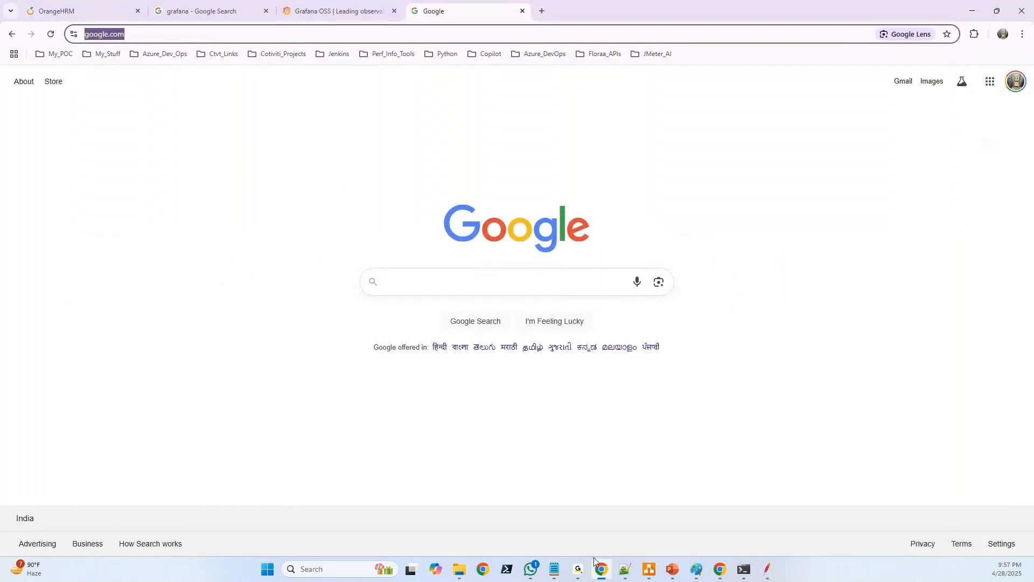
Switch to Notepad++ and paste the Google URL a few lines below the Gatling entry at the end of the notes
left_click(625, 569)
left_click(179, 433)
key("Return")
key("Return")
key("Return")
key("Return")
key("ctrl+v")
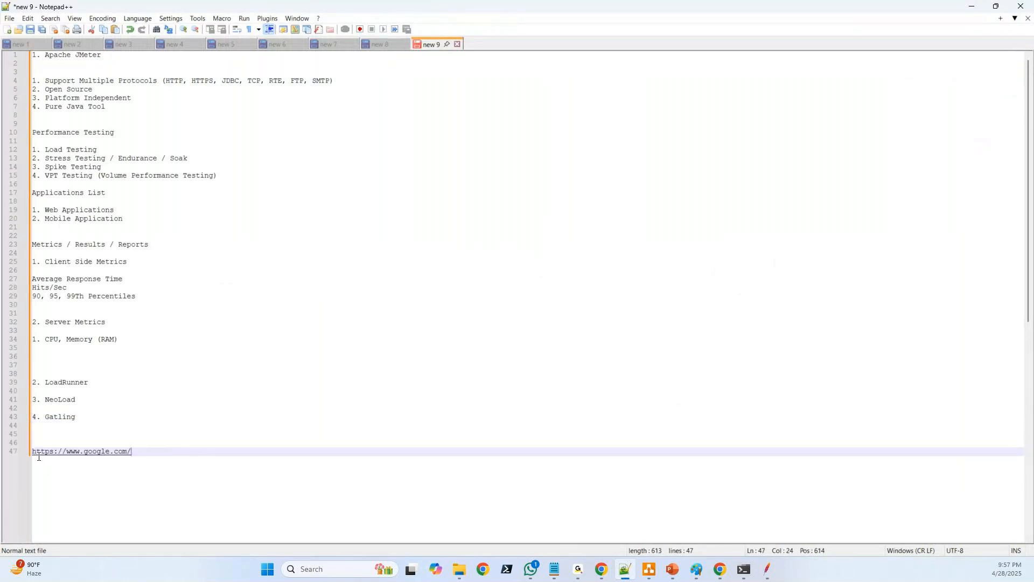
Copy https from the noted URL and set it as the protocol of the JMeter HTTP Request
left_click_drag(32, 455, 54, 456)
key("ctrl+c")
left_click(767, 570)
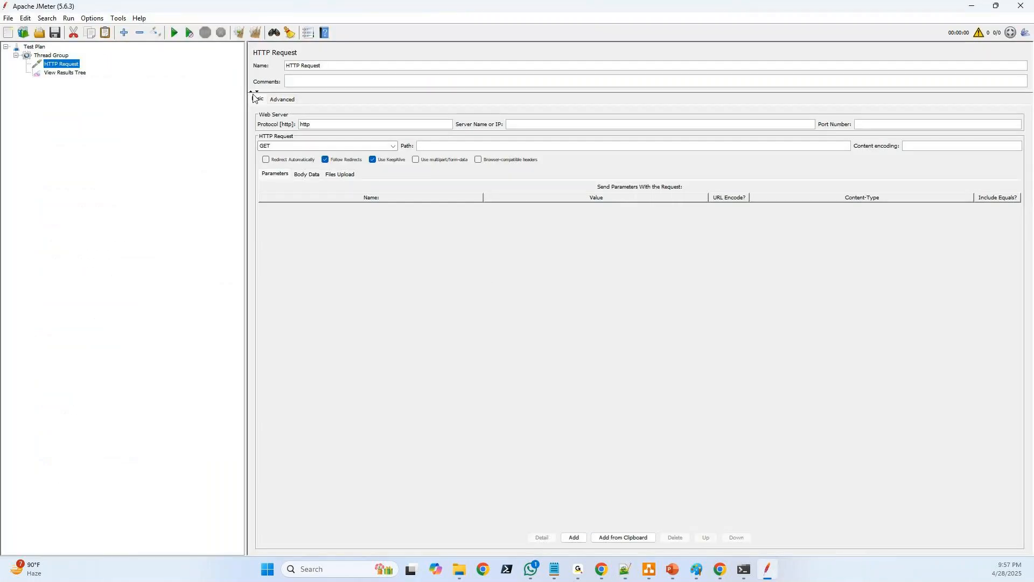
double_click(319, 124)
key("BackSpace")
key("ctrl+v")
key("alt+Tab")
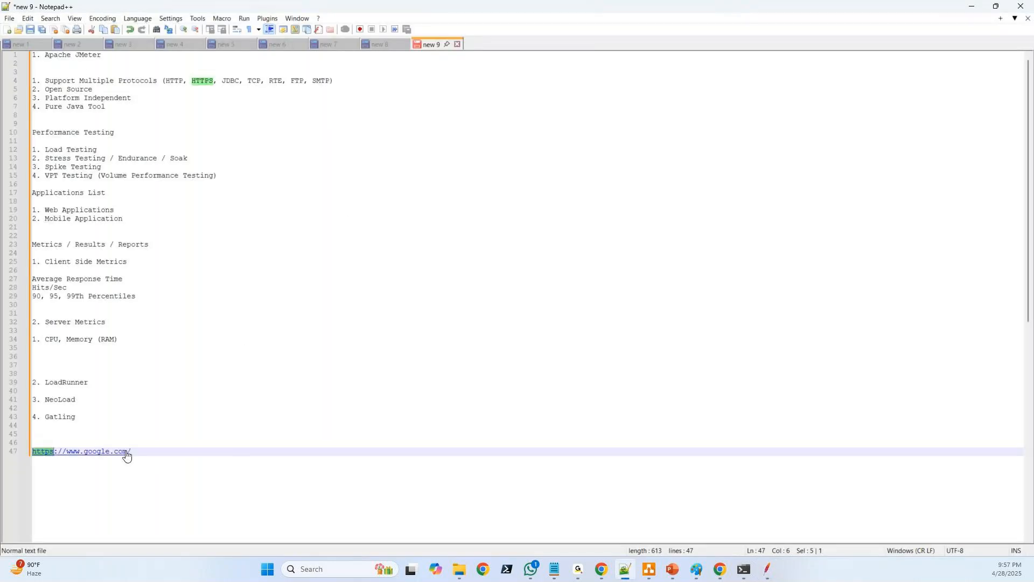
left_click_drag(127, 453, 67, 454)
key("ctrl+c")
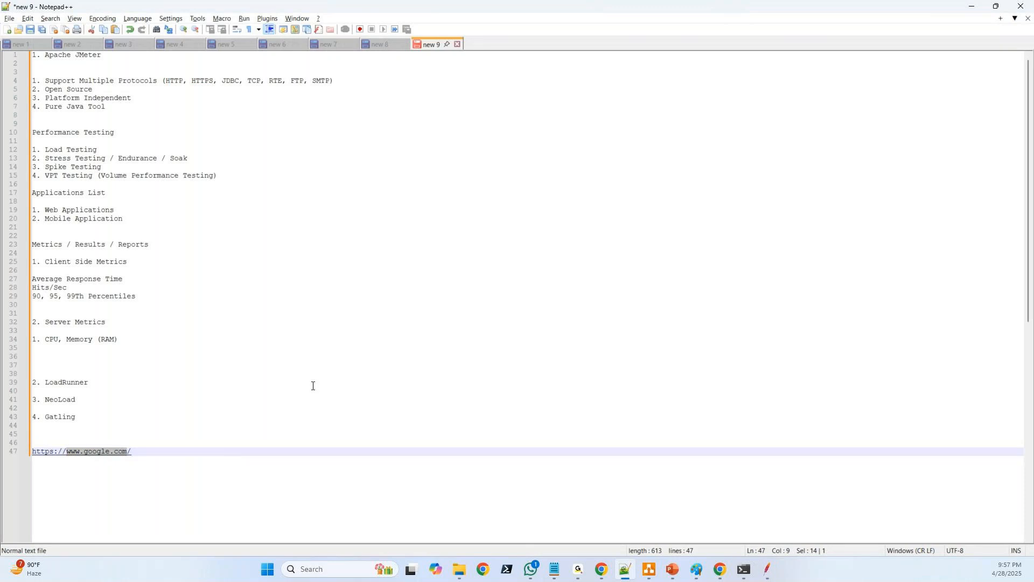
key("alt+Tab")
left_click(520, 124)
key("ctrl+v")
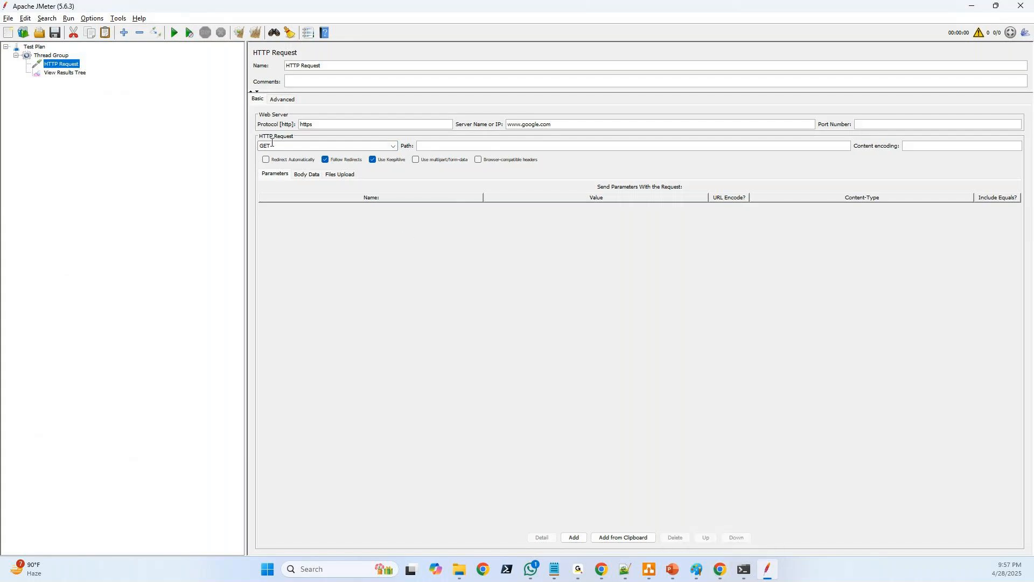
Check the captured request's headers in Chrome DevTools, and return to JMeter to inspect the Thread Group's number of threads
left_click(711, 574)
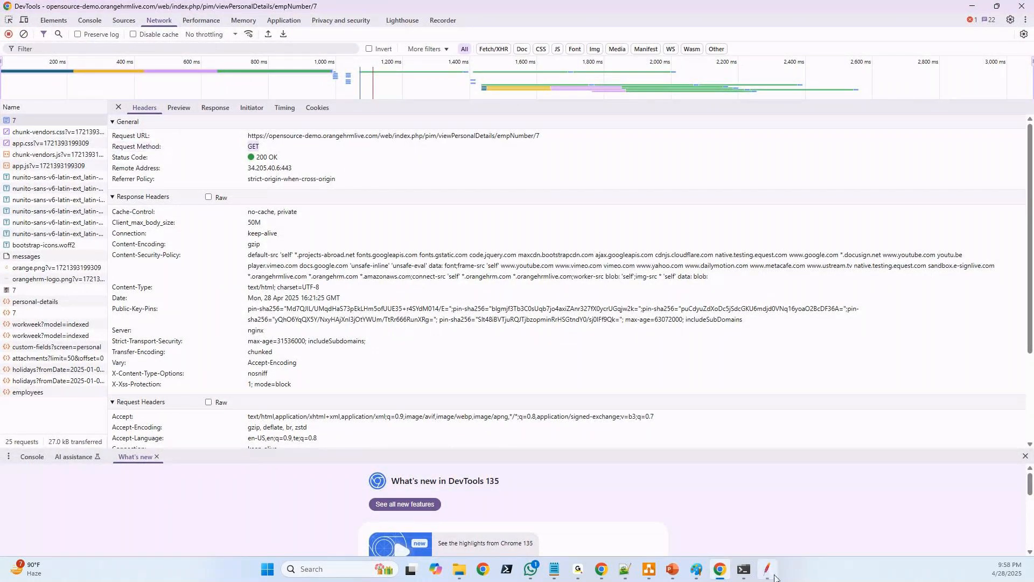
key("alt+Tab")
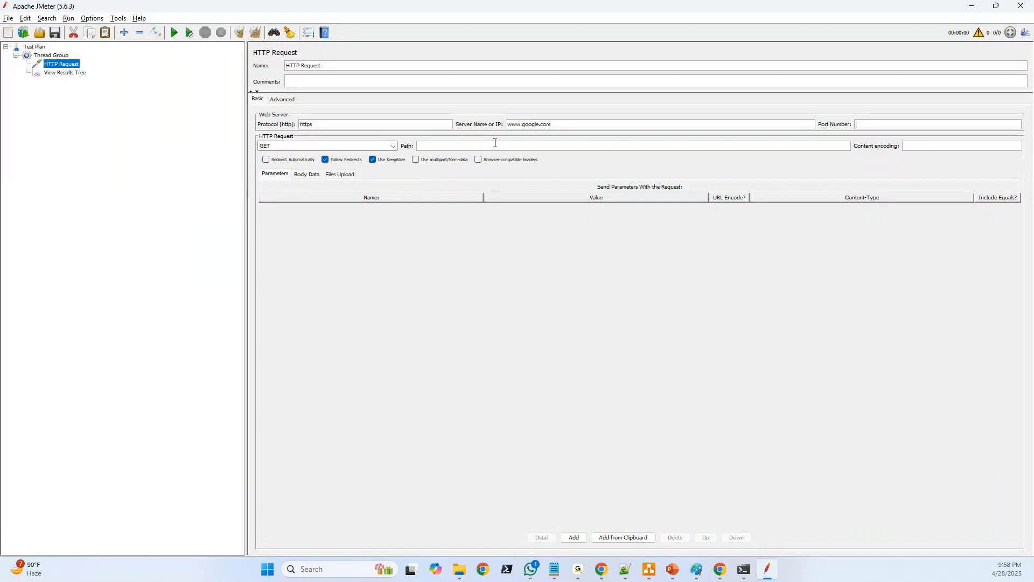
left_click(50, 55)
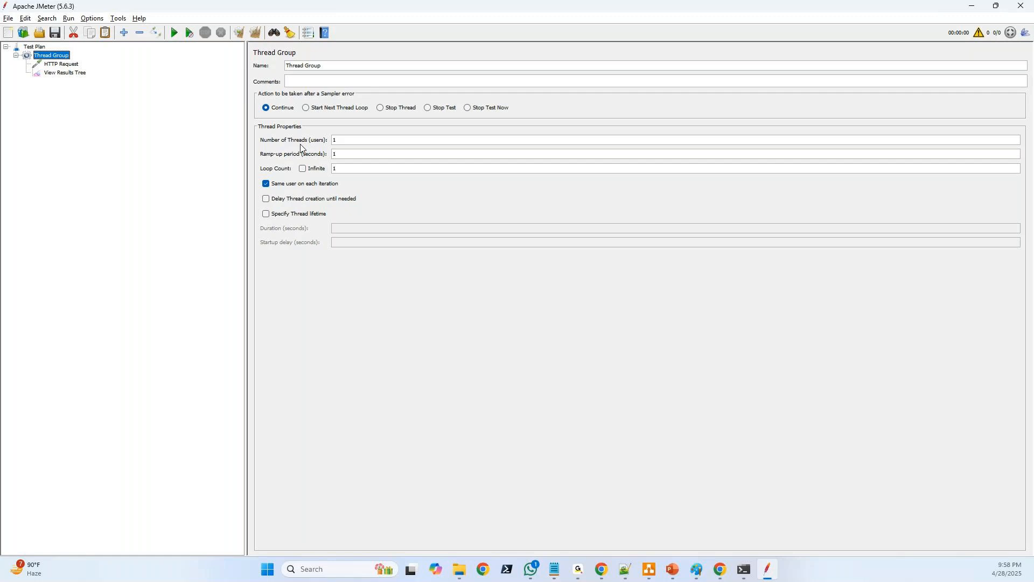
left_click(341, 143)
Show the View Results Tree listener and run the test plan without saving it
left_click(57, 73)
left_click(174, 33)
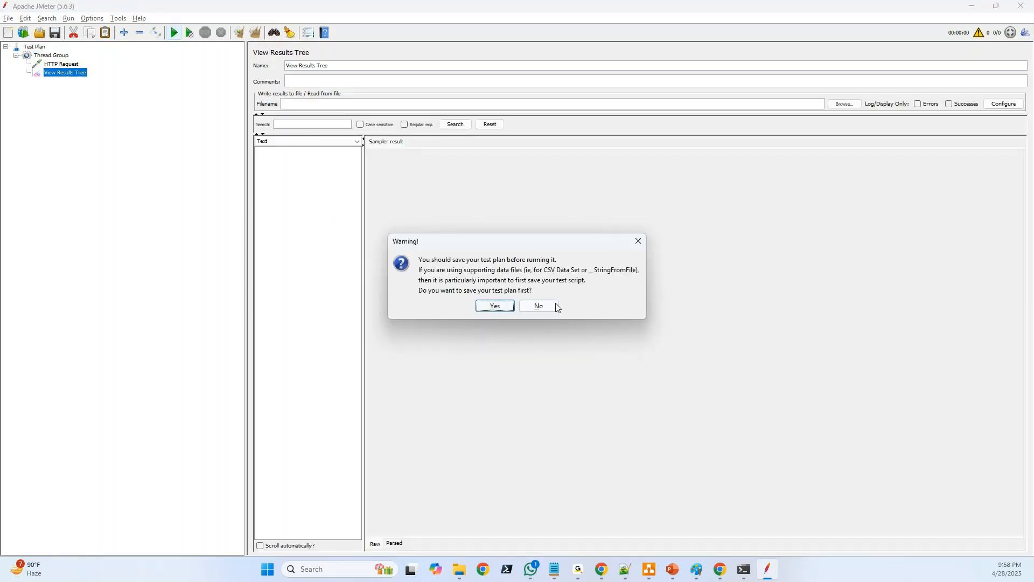
left_click(555, 305)
Examine the HTTP Request's sampler result and response data, and compare them with the sampler's server name
left_click(289, 154)
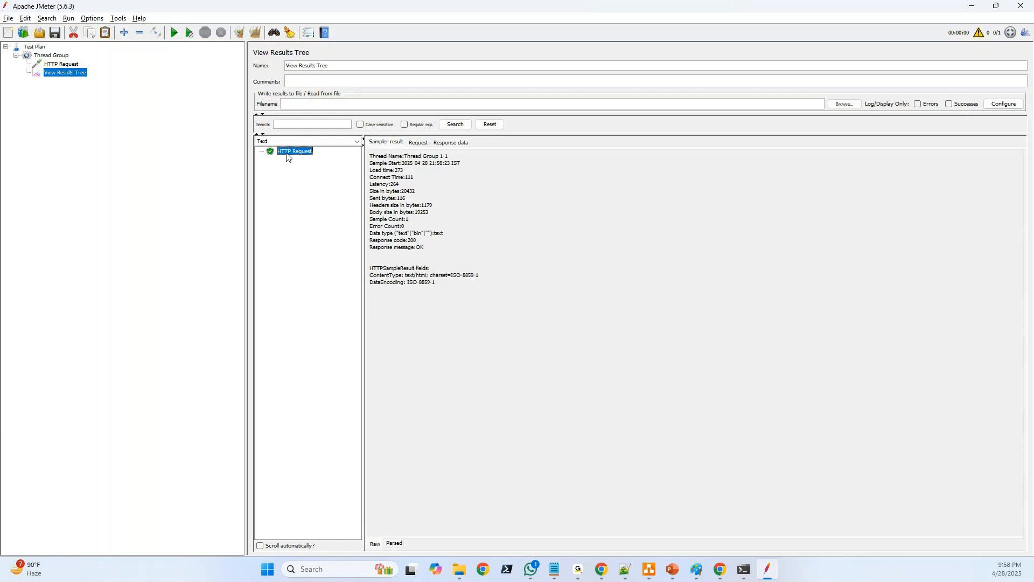
left_click(453, 143)
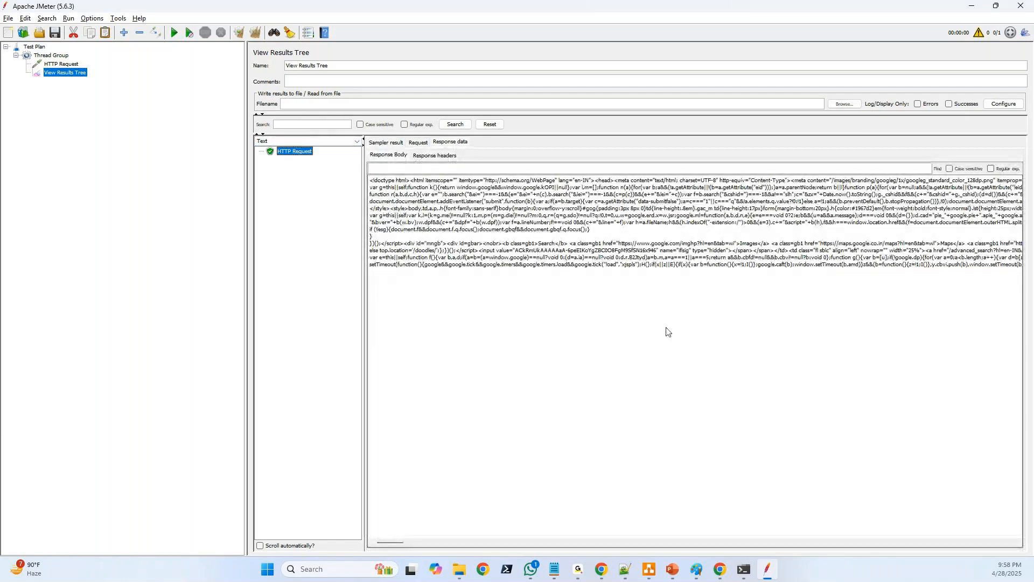
left_click(62, 63)
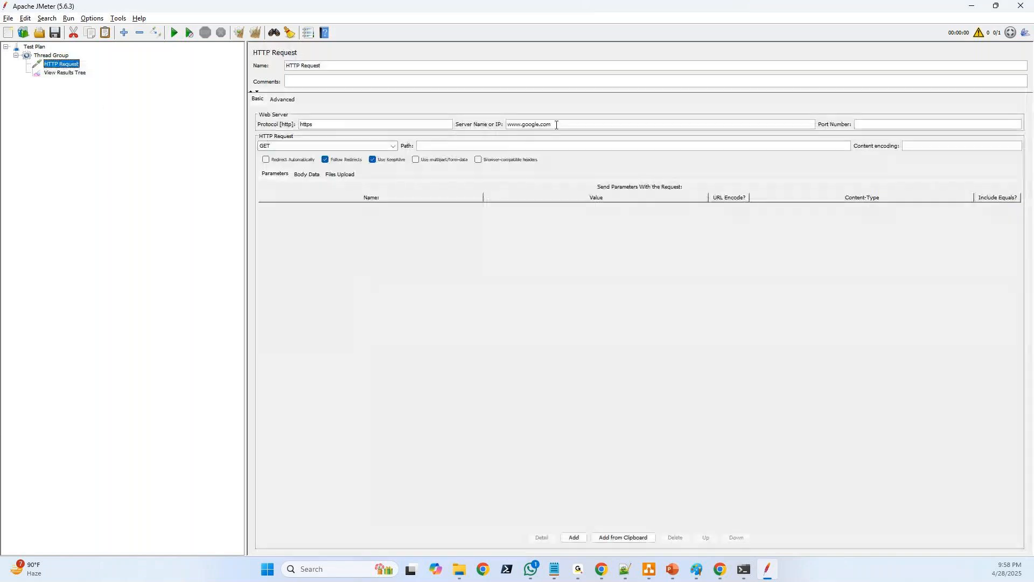
left_click_drag(557, 125, 522, 125)
Render the response body in View Results Tree as HTML (download resources)
left_click(60, 73)
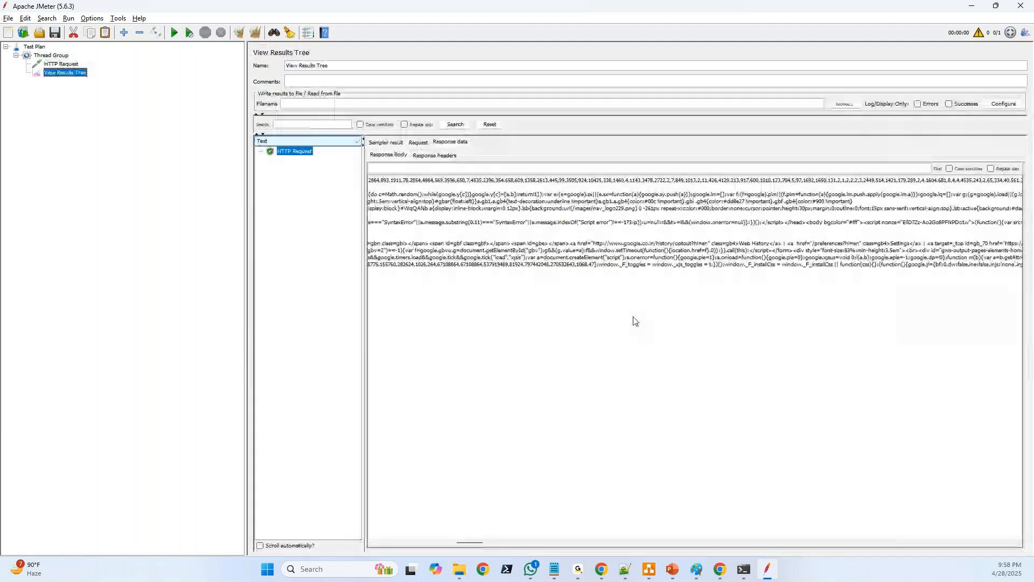
left_click_drag(934, 525, 290, 298)
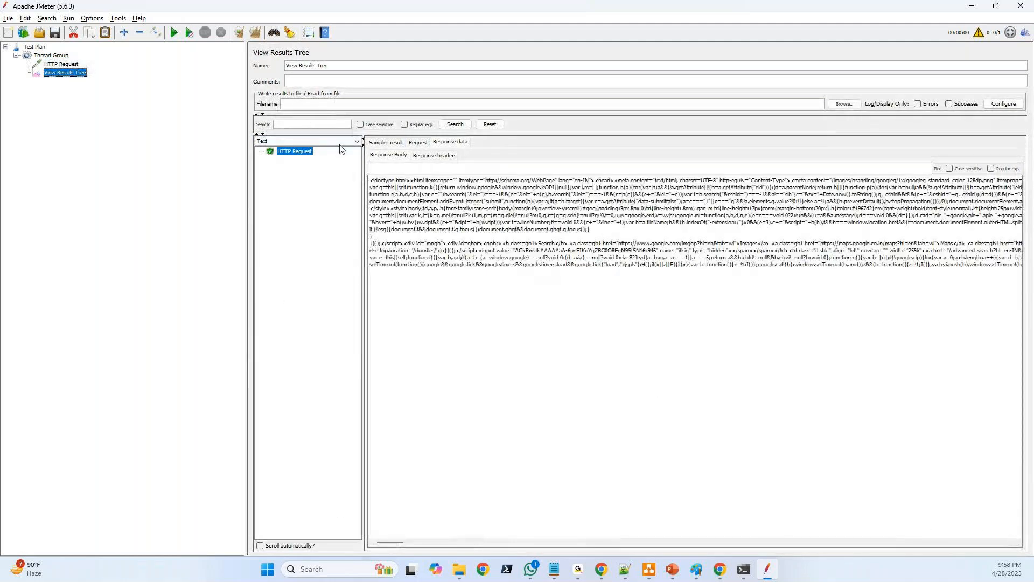
left_click(304, 141)
left_click(291, 182)
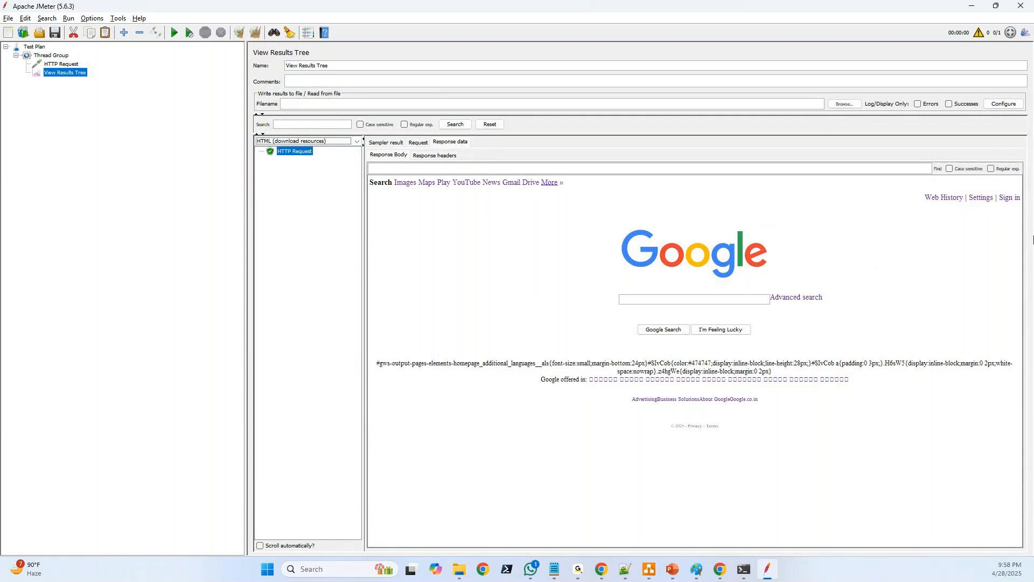
Set the Thread Group's number of threads to 10
left_click(52, 56)
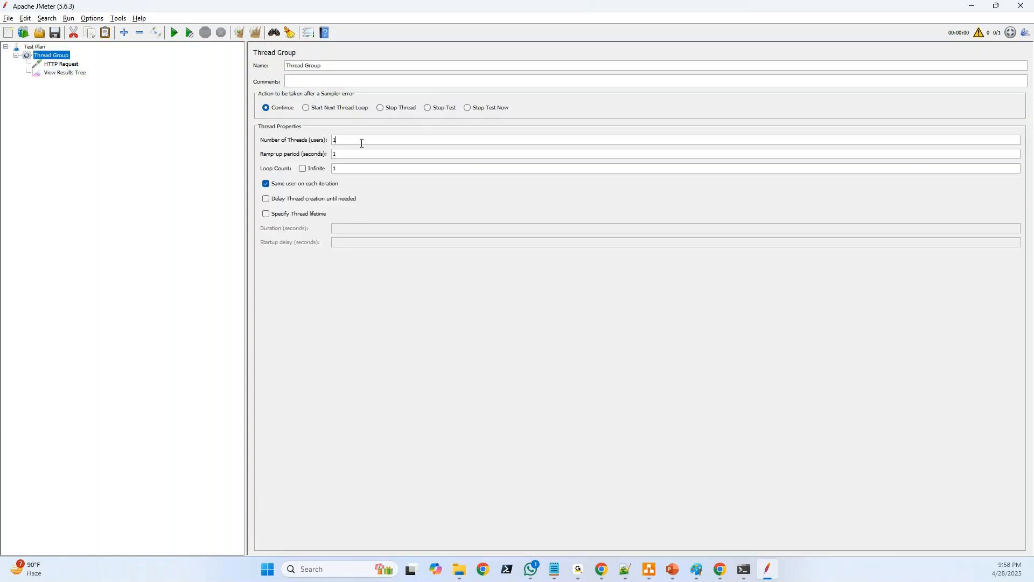
type("0")
Clear the earlier results in View Results Tree and rerun the test plan without saving it
left_click(59, 72)
left_click(260, 34)
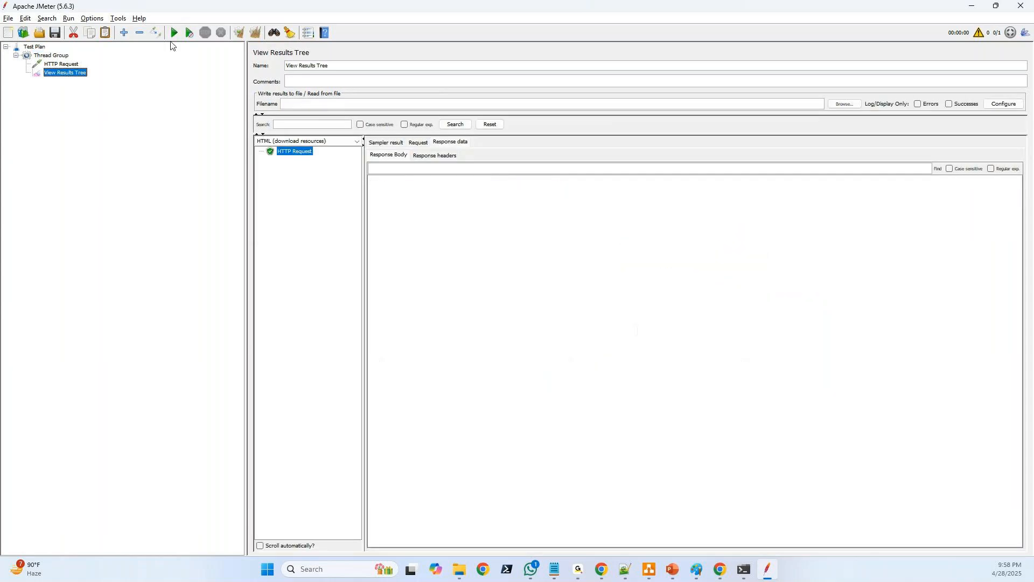
left_click(172, 38)
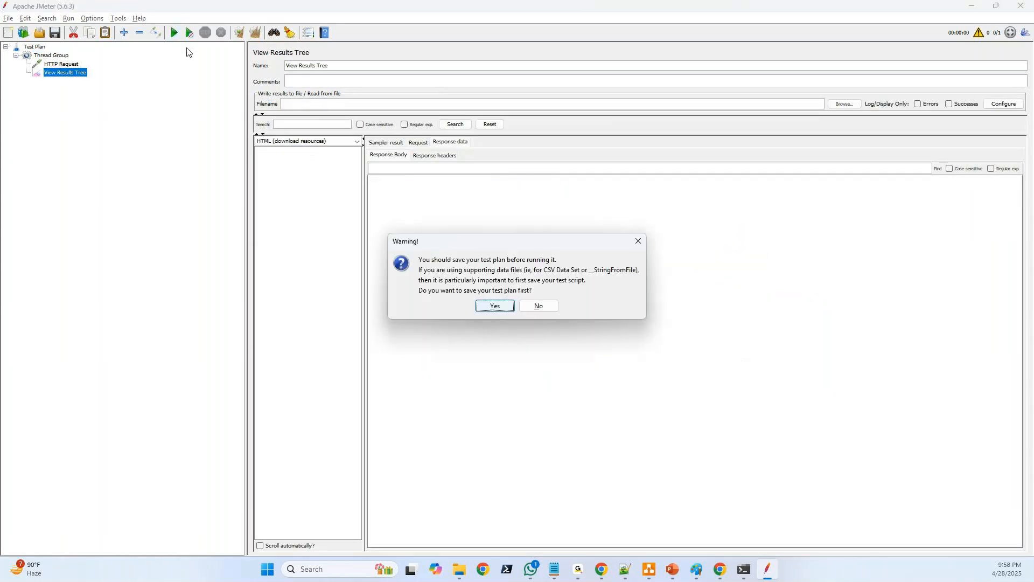
left_click(540, 306)
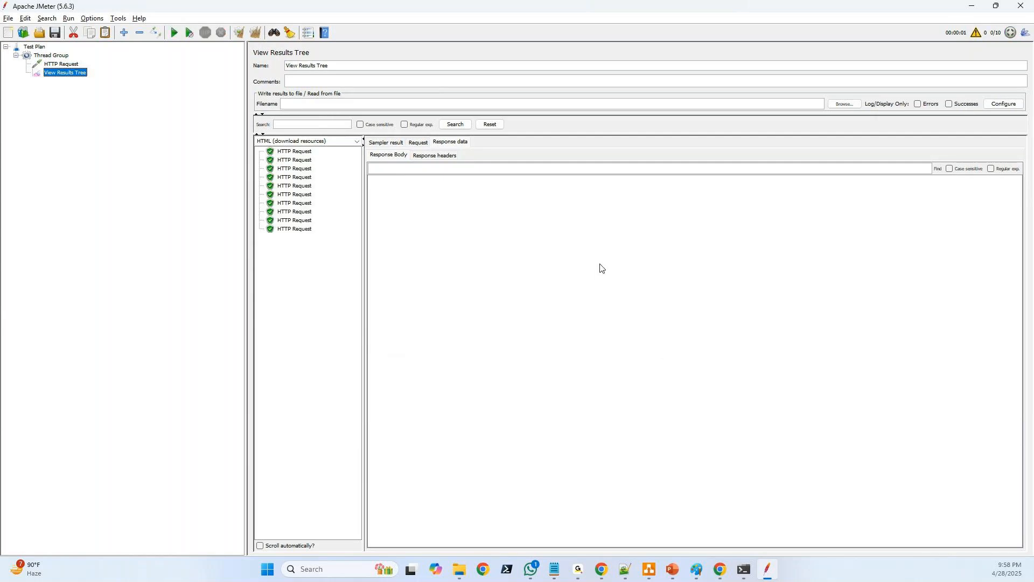
Look through the rendered response of each HTTP Request sample in the results tree
left_click(305, 153)
left_click(298, 161)
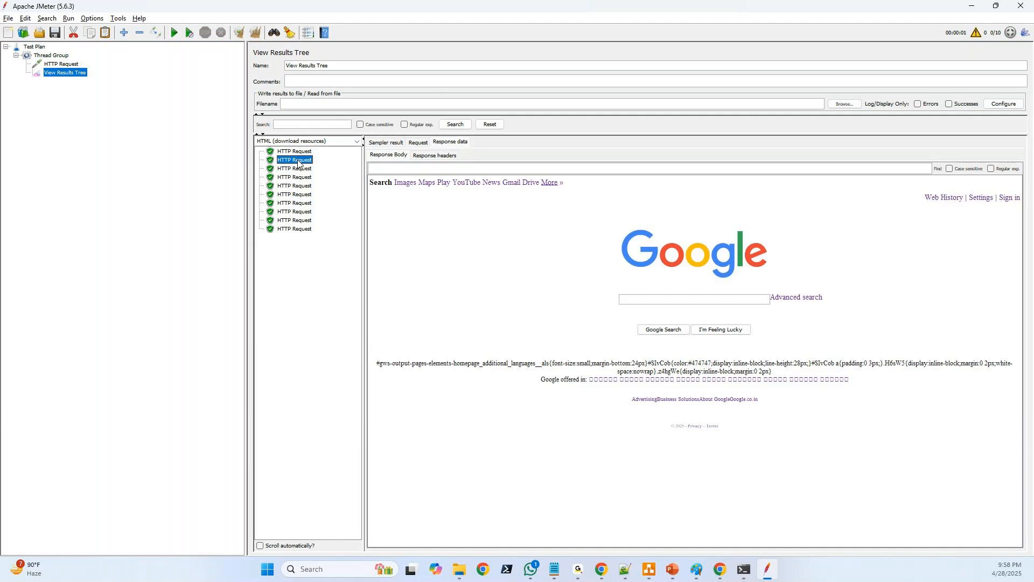
key("Down")
key("Down")
key("Down")
key("Down")
key("Down")
key("Down")
key("Down")
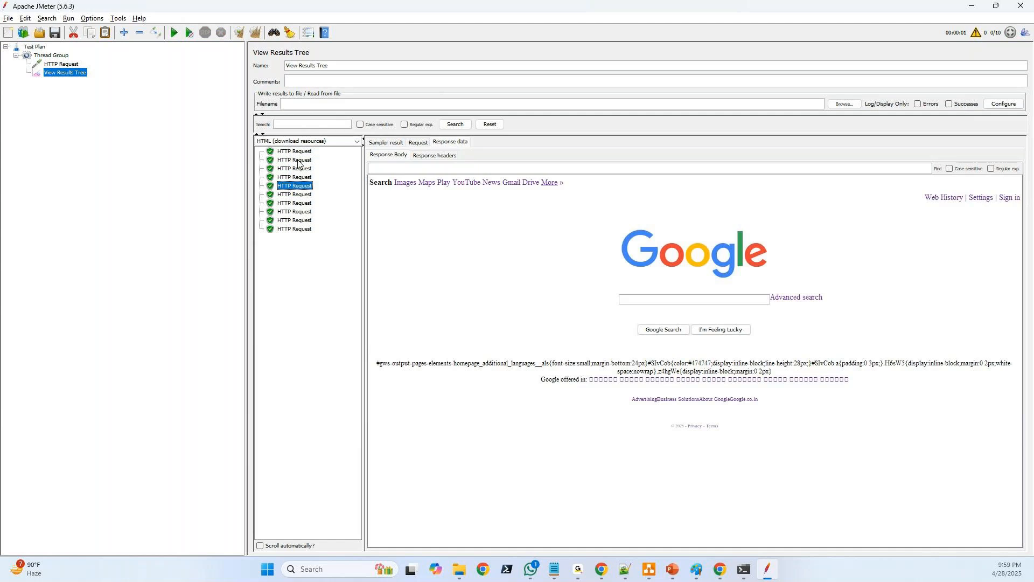
key("Down")
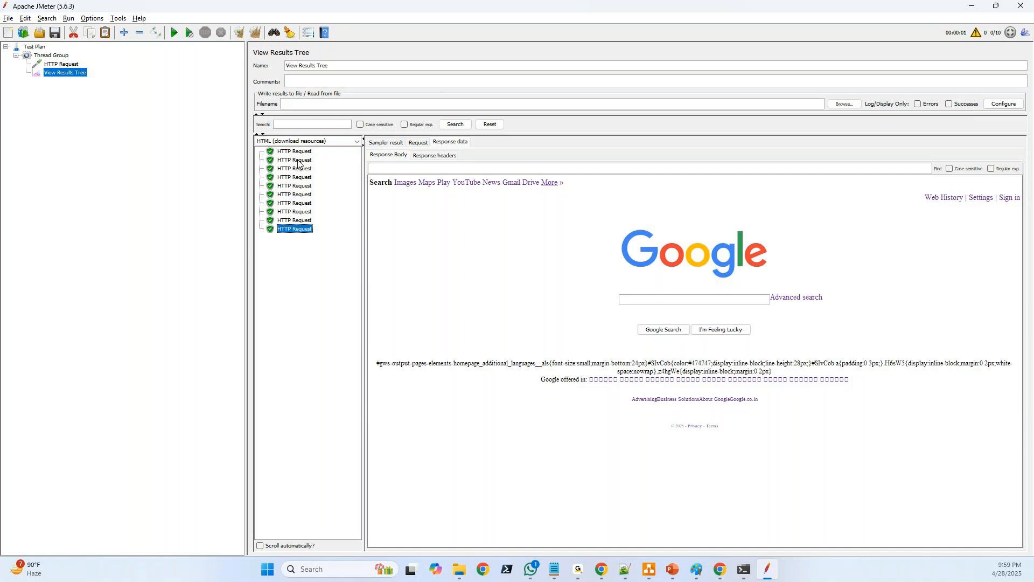
key("Up")
key("Up")
key("Up")
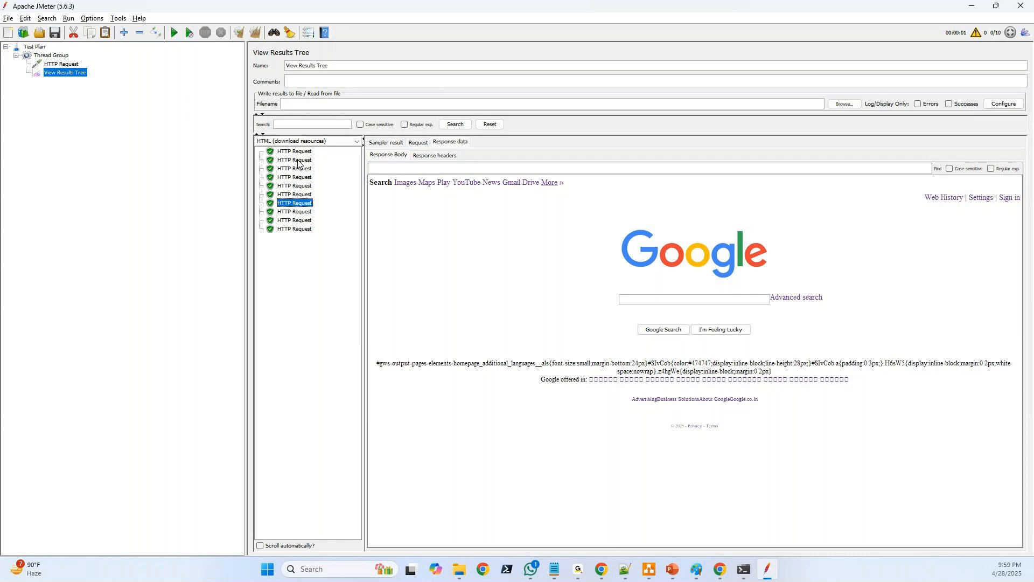
key("Up")
key("Up")
key("Up")
key("Up")
key("Up")
key("Up")
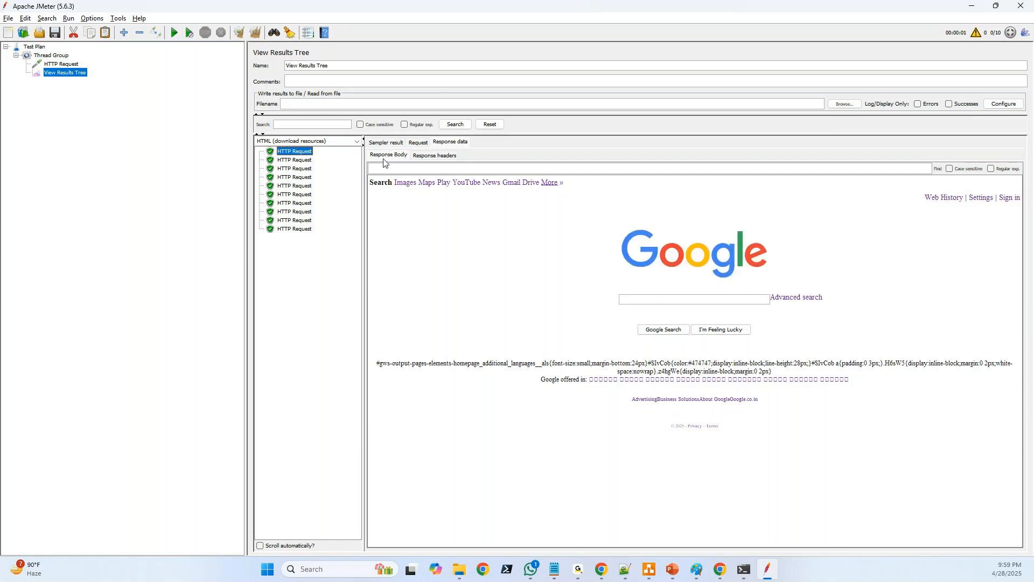
Inspect the first sample's sampler result, including its load time and connect time
left_click(386, 142)
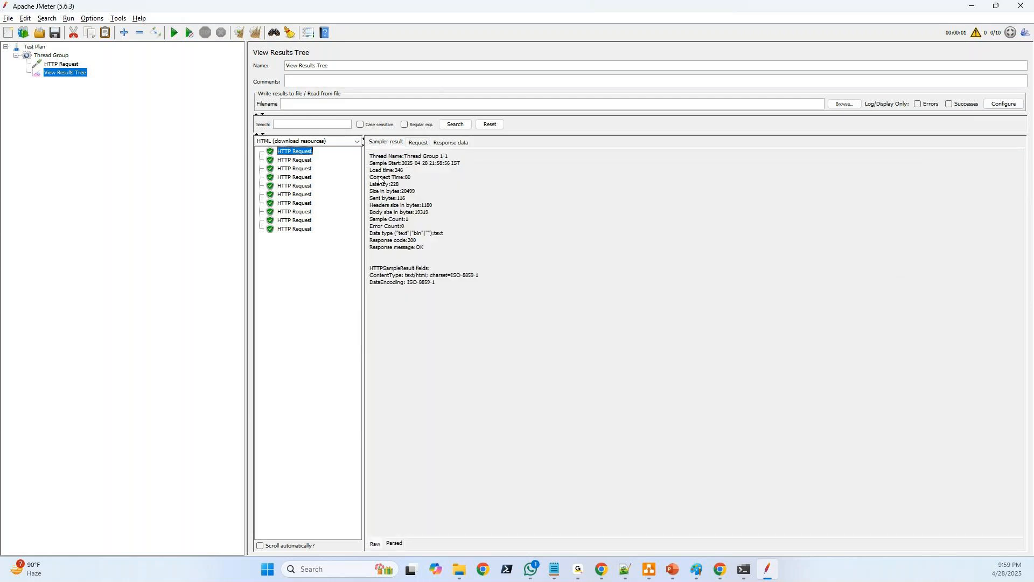
double_click(399, 171)
double_click(408, 177)
left_click_drag(439, 285, 35, 73)
Add an Aggregate Report listener to the Thread Group and run the test plan without saving it
right_click(49, 55)
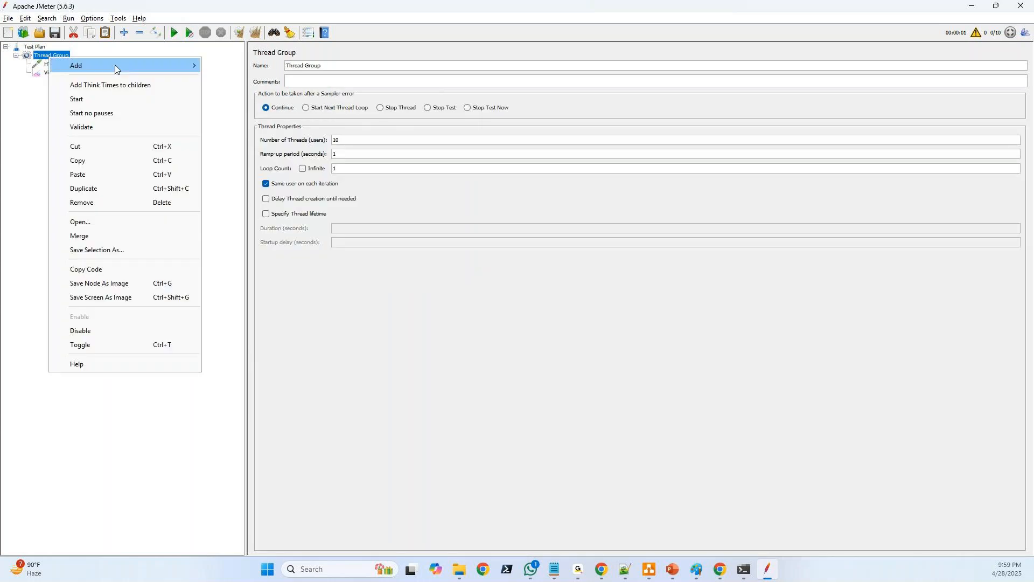
mouse_move(115, 65)
mouse_move(245, 205)
left_click(371, 233)
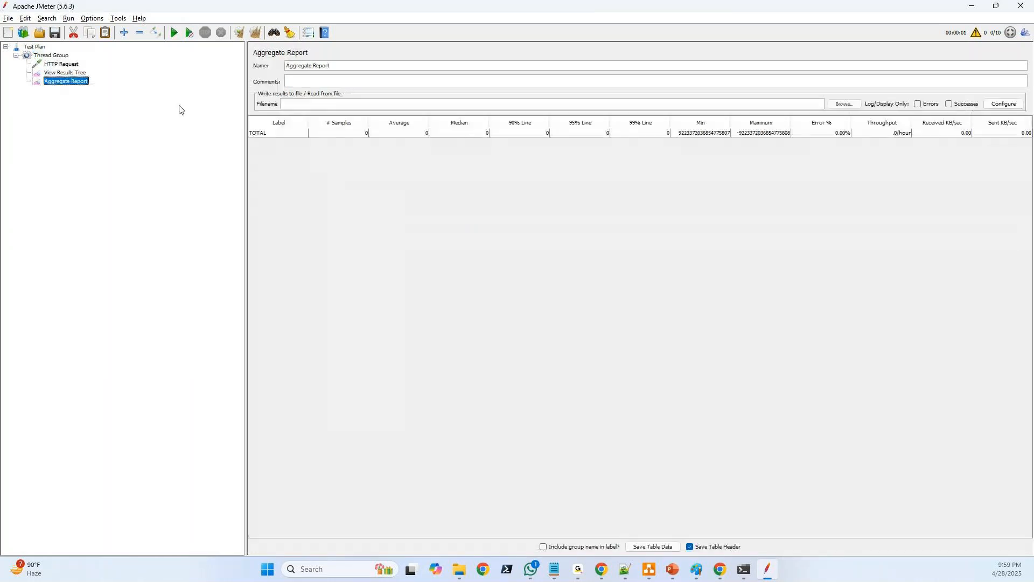
left_click(174, 34)
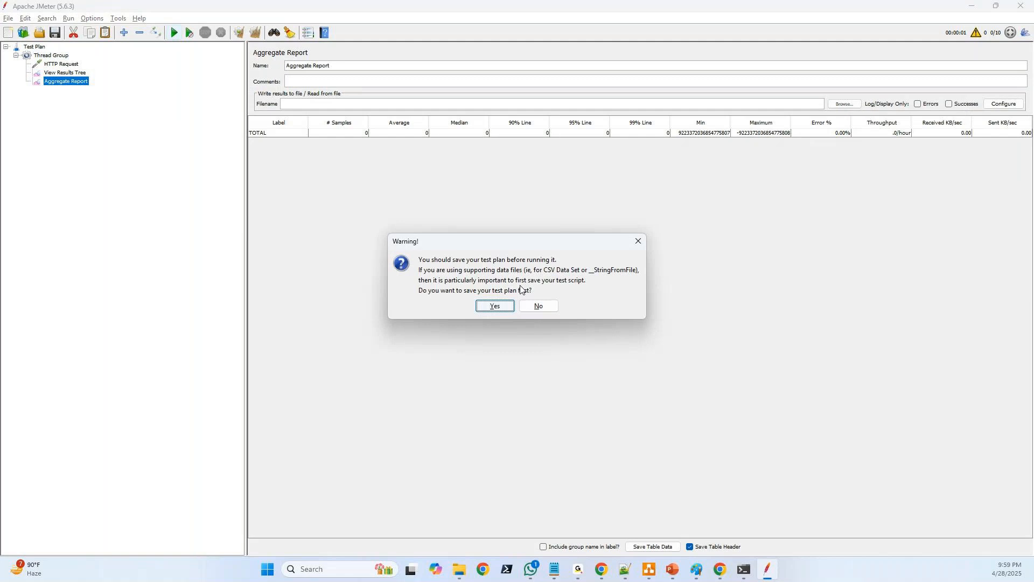
left_click(538, 307)
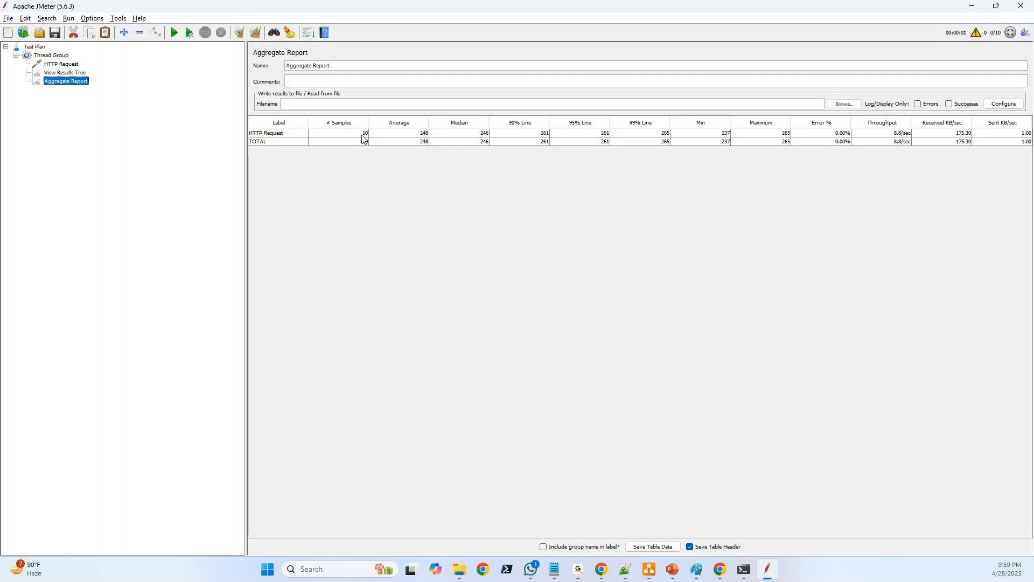
Review the average and median response times of the HTTP Request row in the Aggregate Report
left_click(398, 138)
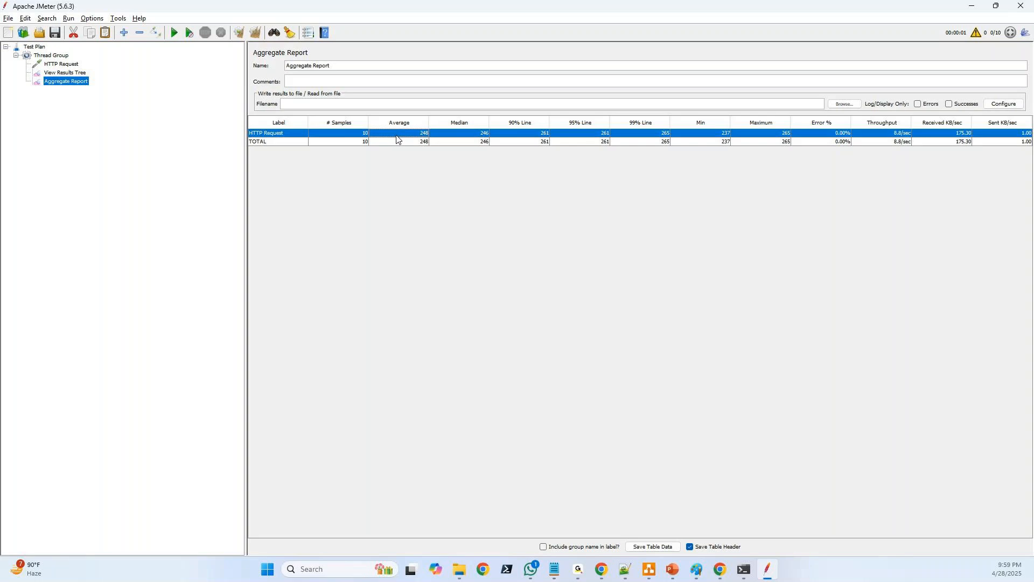
left_click(459, 139)
Configure the Thread Group with 100 threads, an infinite loop count and a specified thread lifetime of 3600 seconds
left_click(50, 56)
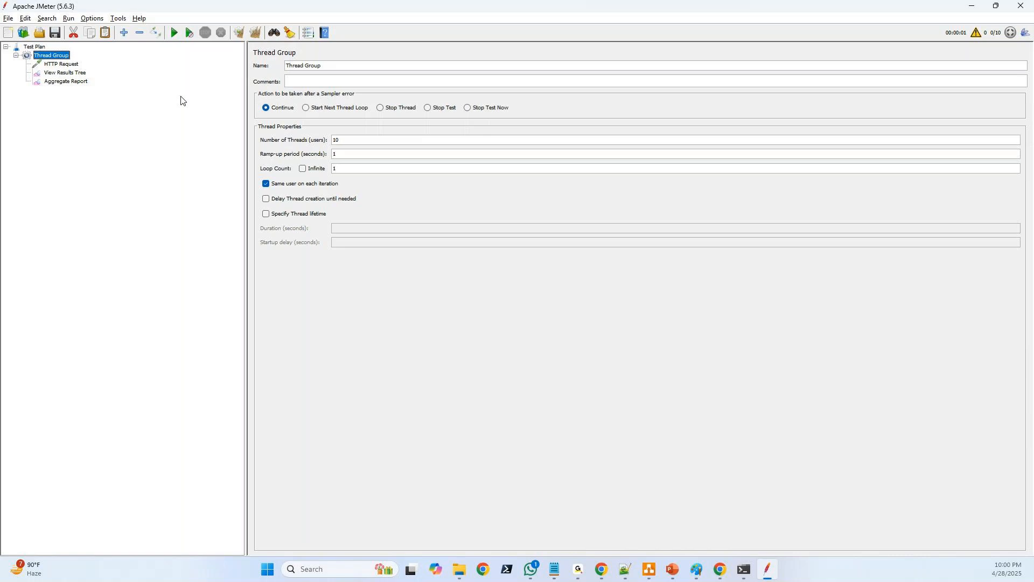
left_click(346, 142)
left_click(266, 214)
left_click(355, 230)
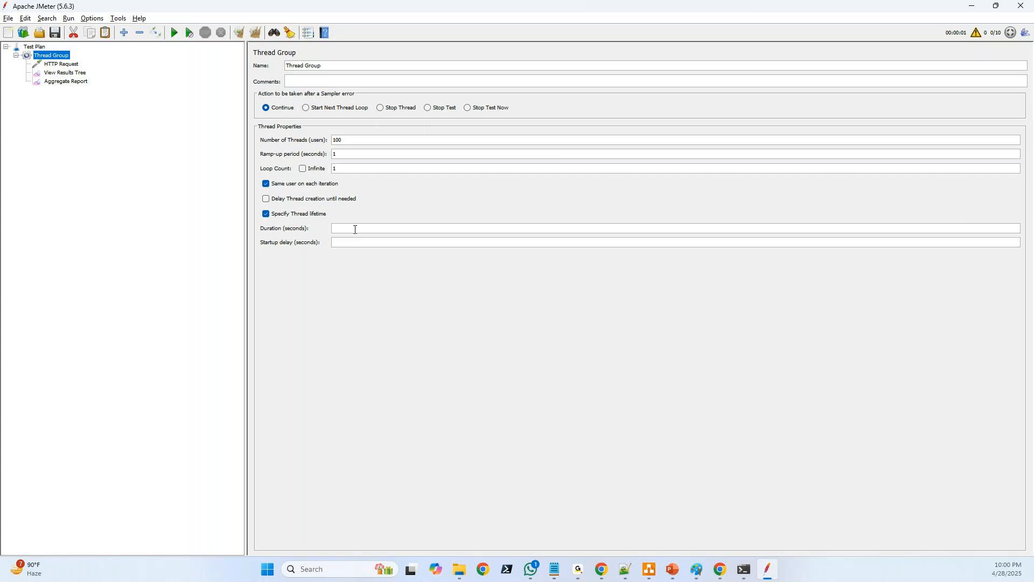
type("3600")
left_click(302, 169)
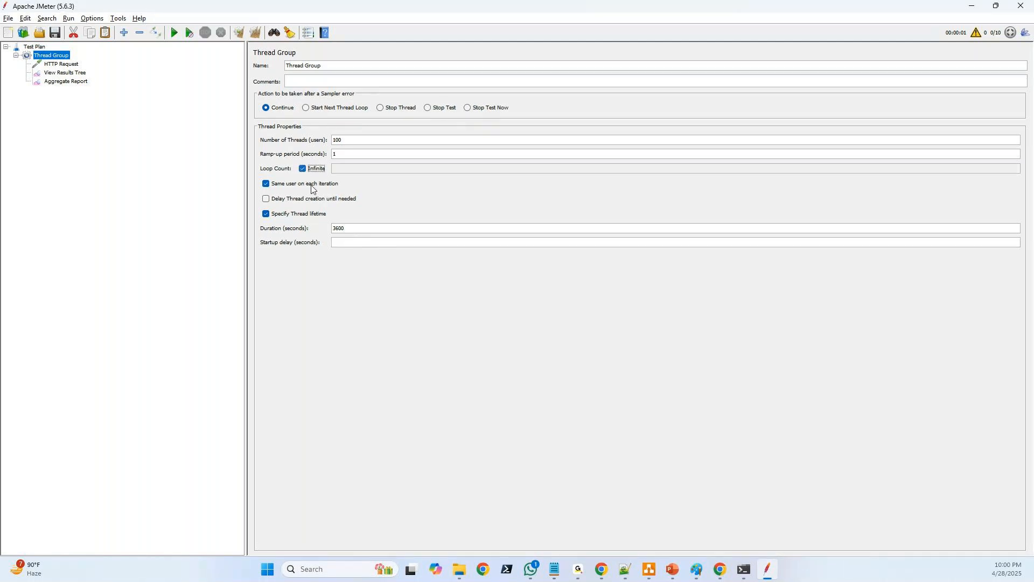
left_click_drag(350, 228, 328, 229)
Run the test plan without saving it, watch the Aggregate Report for a few seconds and stop the run
left_click(65, 82)
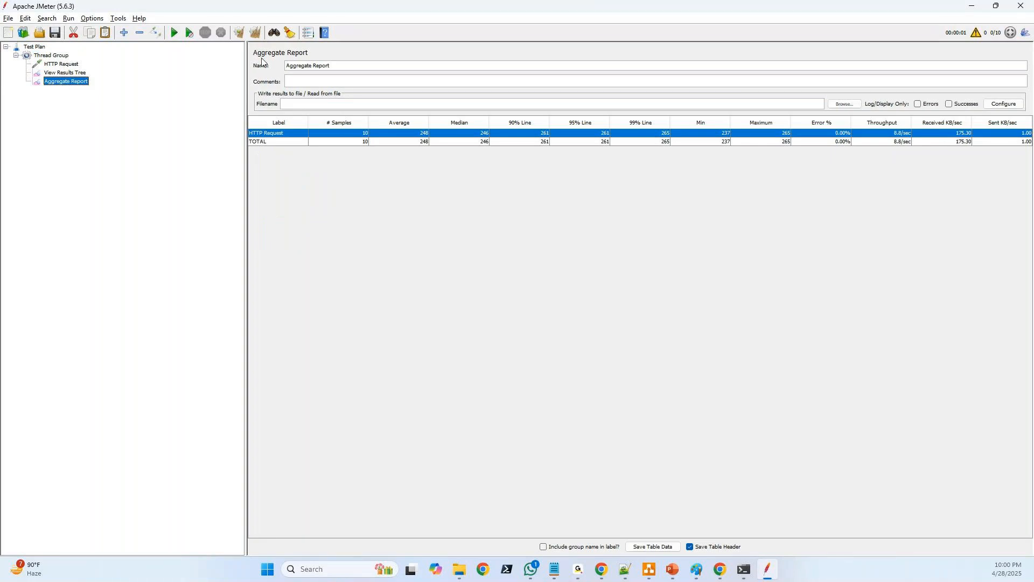
left_click(173, 33)
left_click(529, 305)
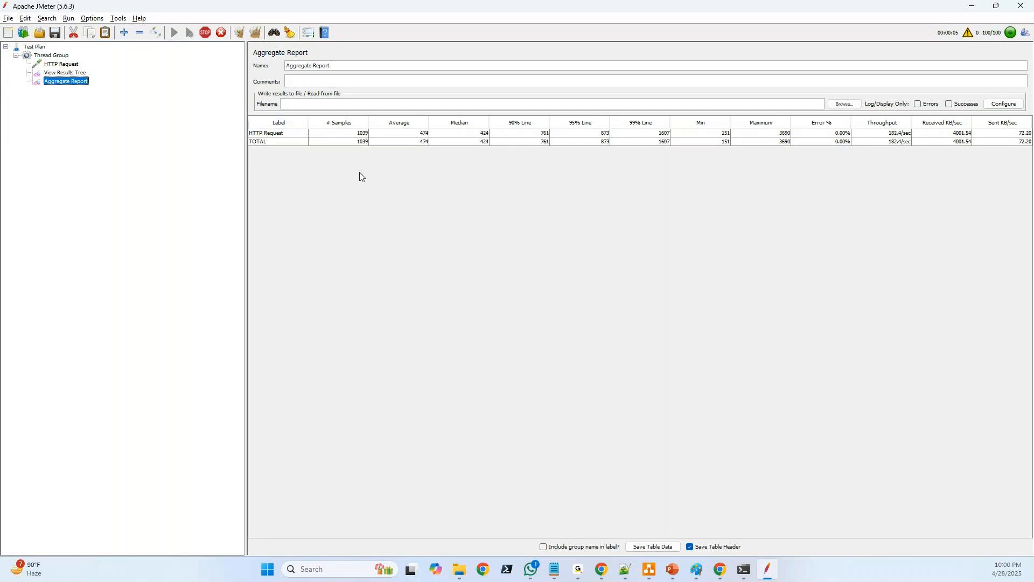
left_click(204, 34)
Review the Thread Group's duration setting and the list of request methods available for the HTTP Request, keeping GET
left_click(36, 56)
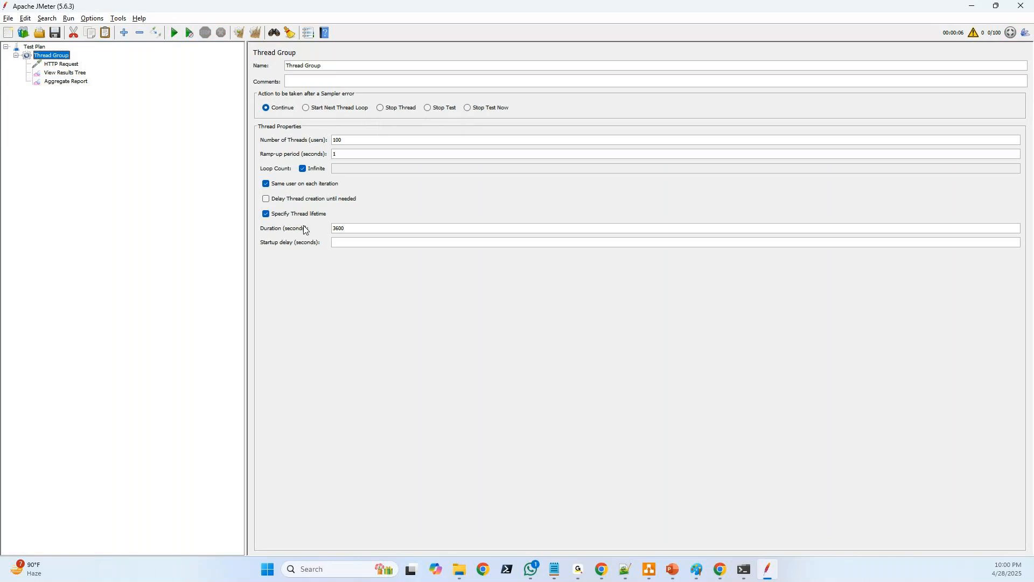
left_click_drag(351, 228, 326, 228)
left_click(52, 67)
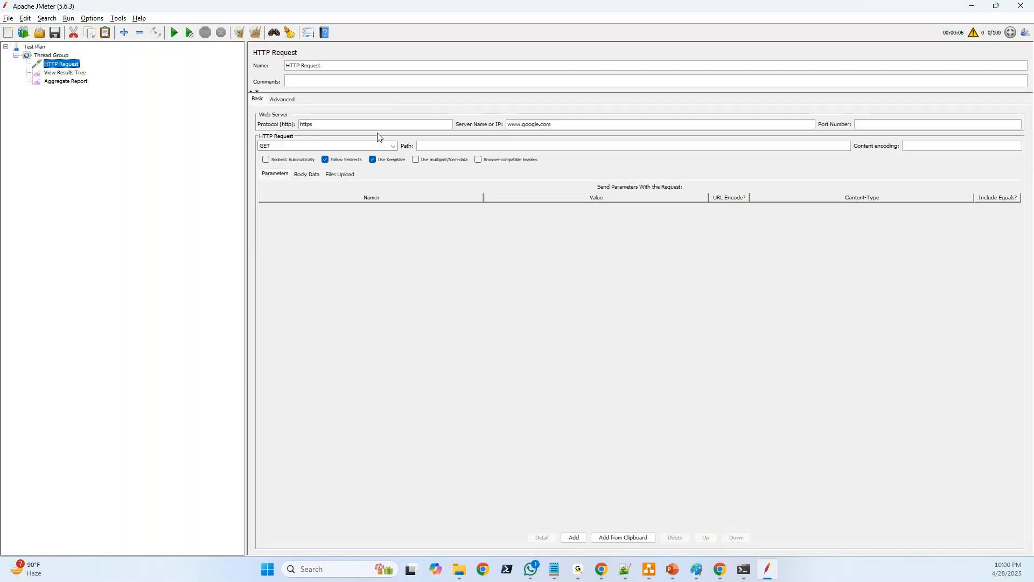
left_click(392, 146)
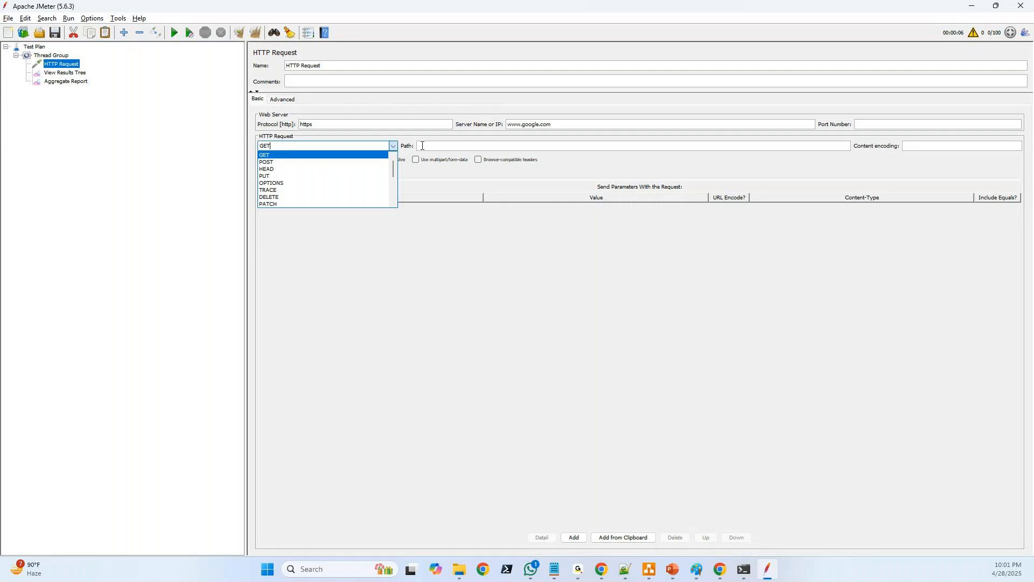
left_click(447, 170)
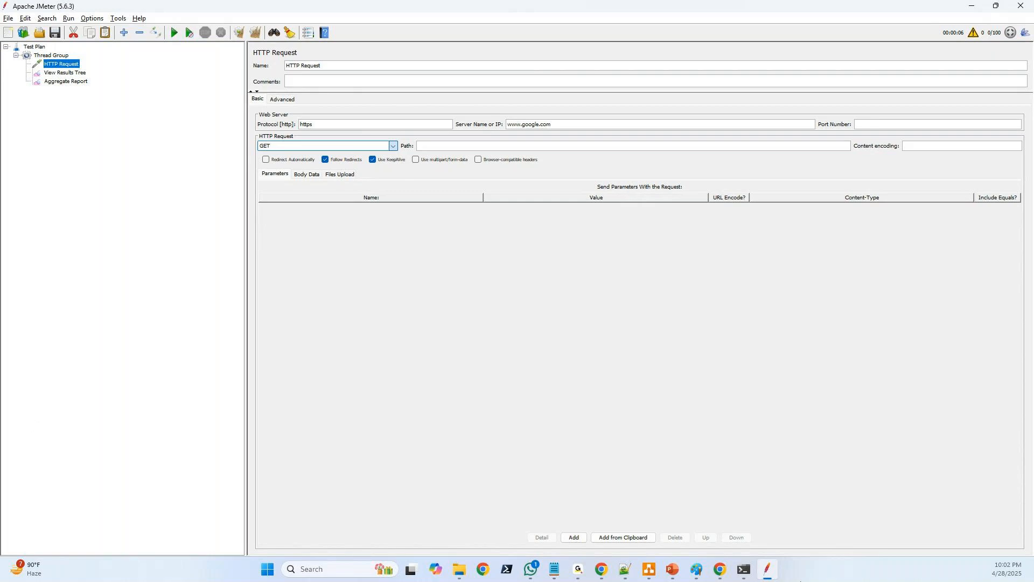
Switch to Notepad++, add "3. API" below Mobile Application in the Applications List, and return to JMeter
left_click(625, 570)
left_click(130, 219)
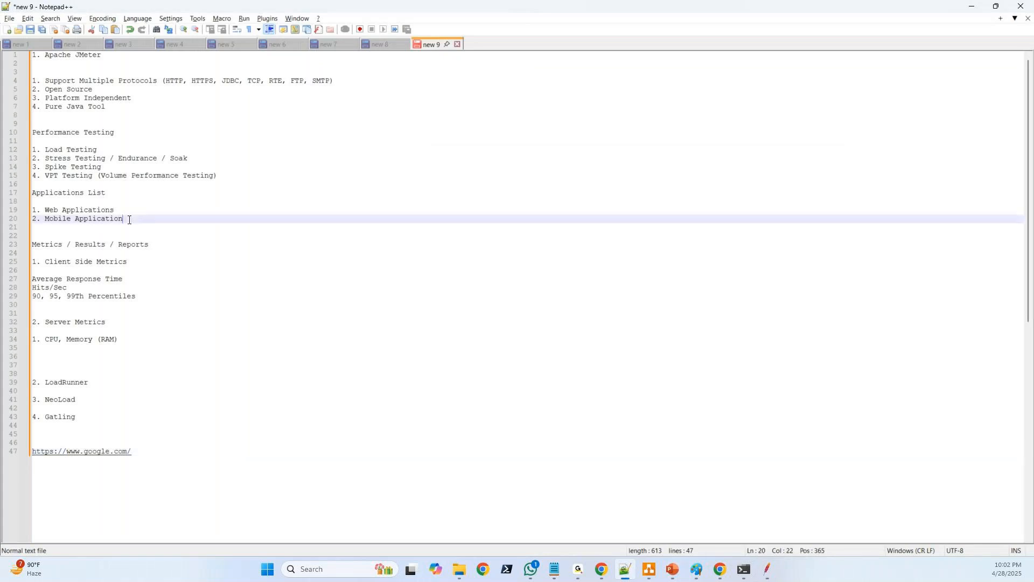
key("Return")
type("3. API")
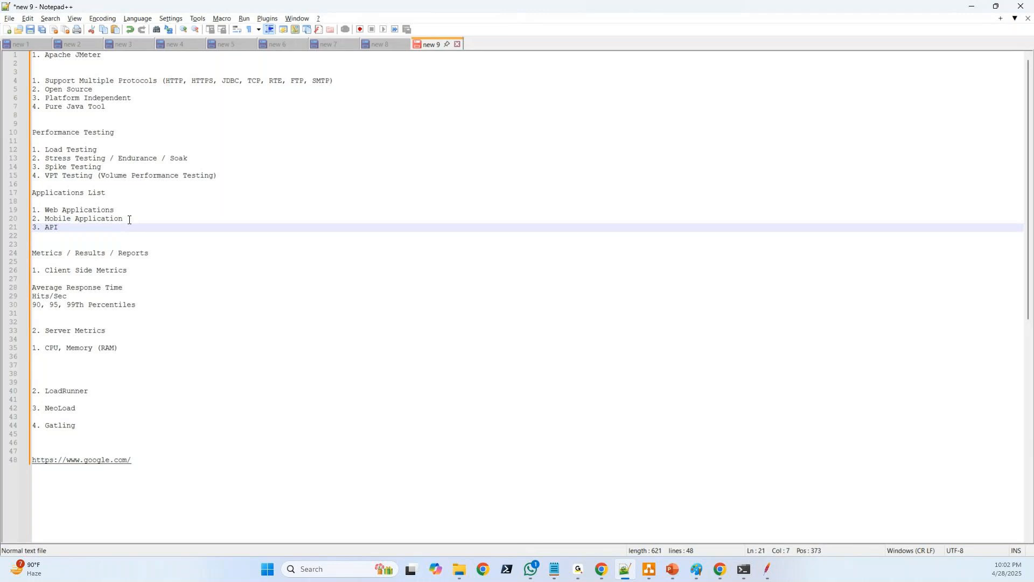
left_click(972, 6)
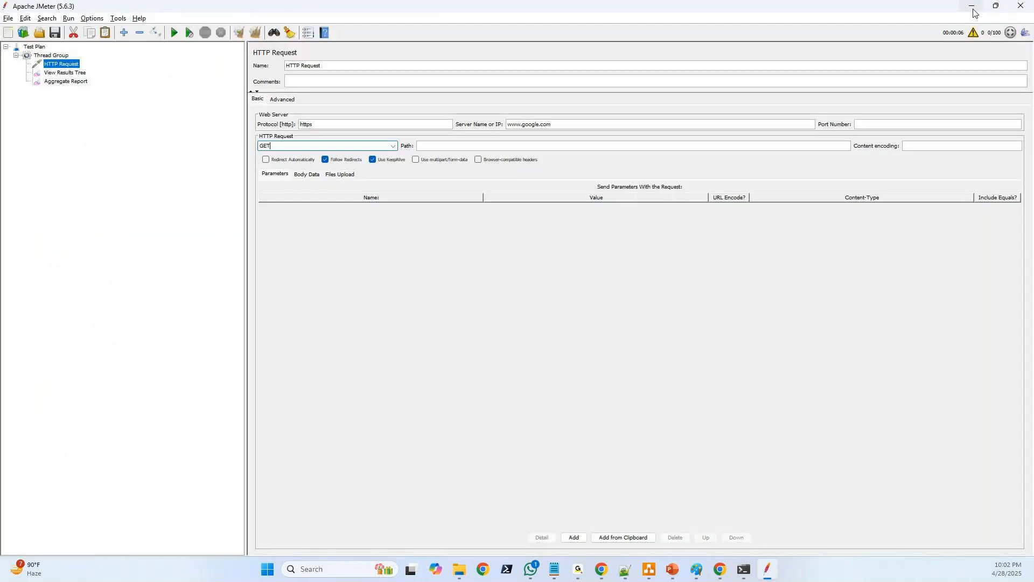
Switch to Chrome and load the OrangeHRM demo from its base address opensource-demo.orangehrmlive.com twice, removing the page path each time
left_click(601, 569)
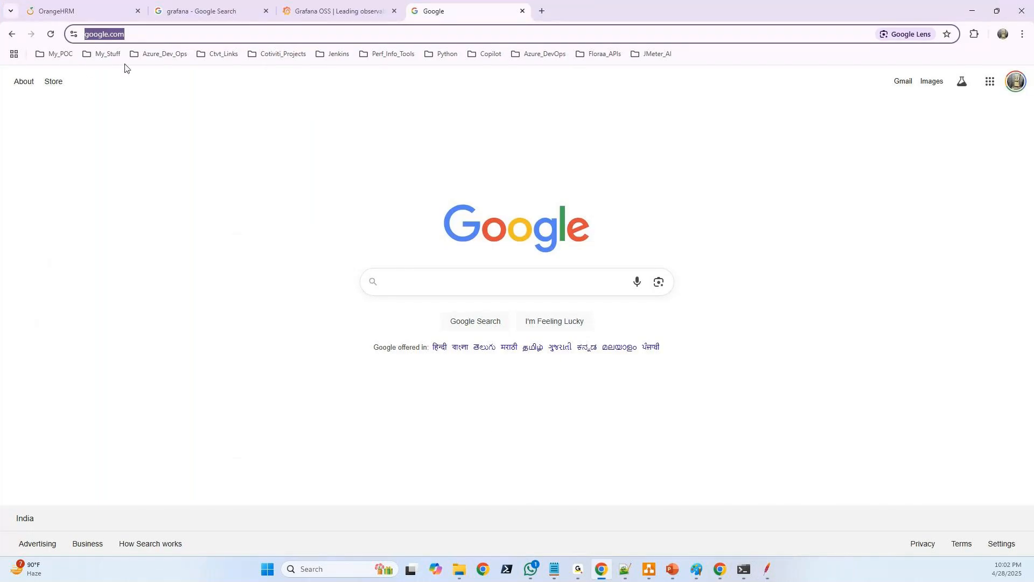
left_click(87, 3)
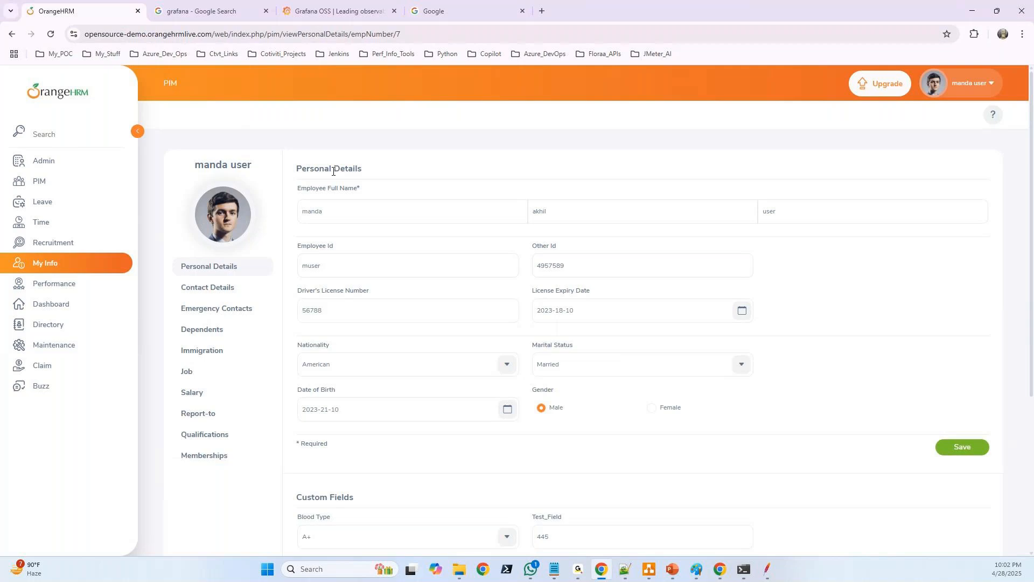
left_click_drag(214, 34, 812, 34)
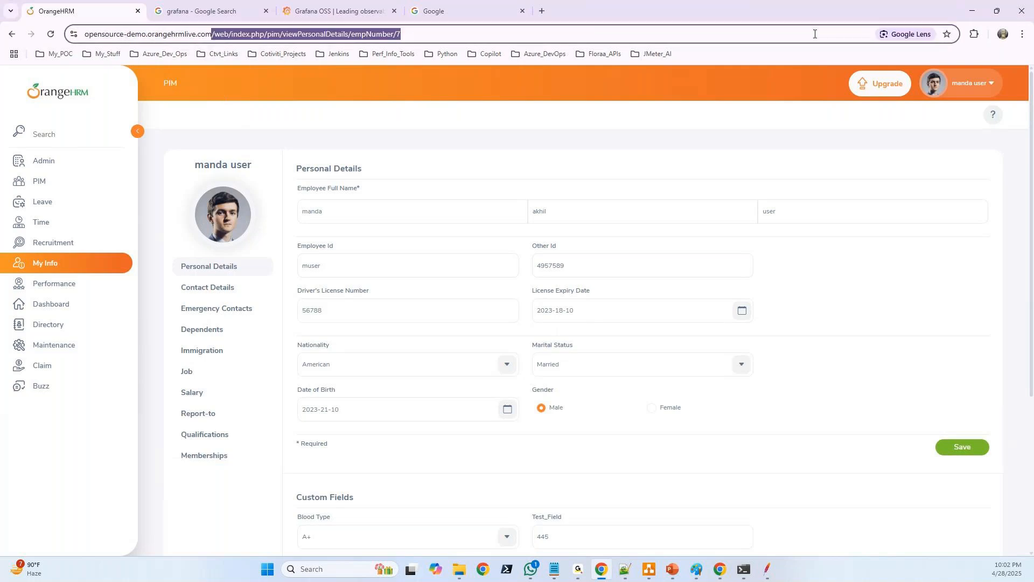
key("BackSpace")
key("Return")
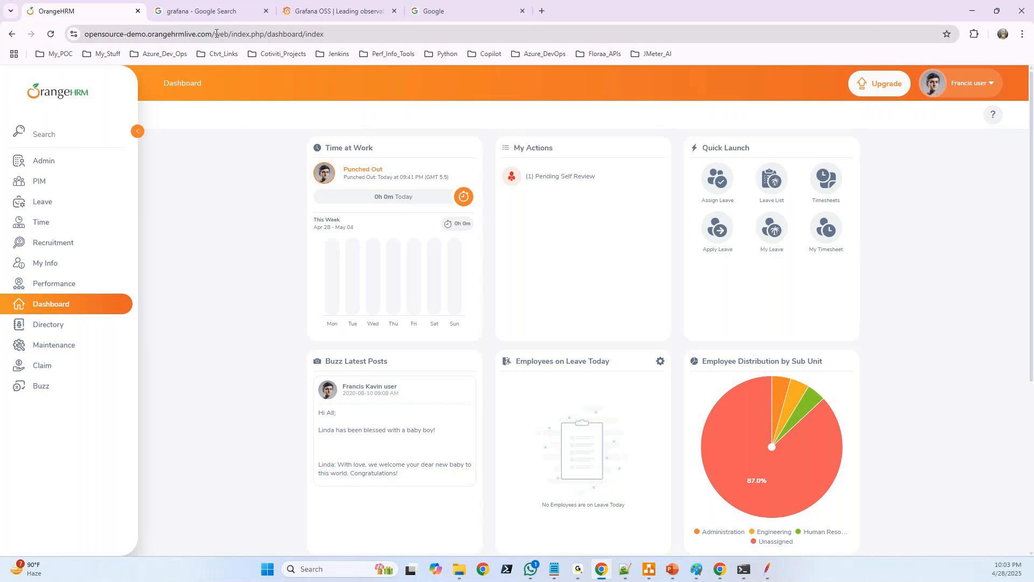
left_click_drag(216, 33, 389, 33)
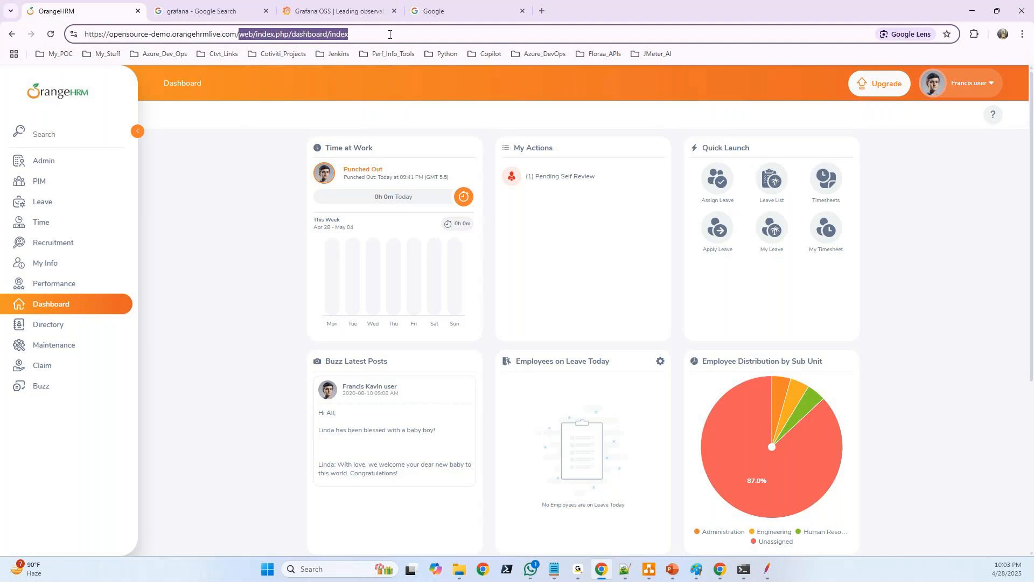
key("BackSpace")
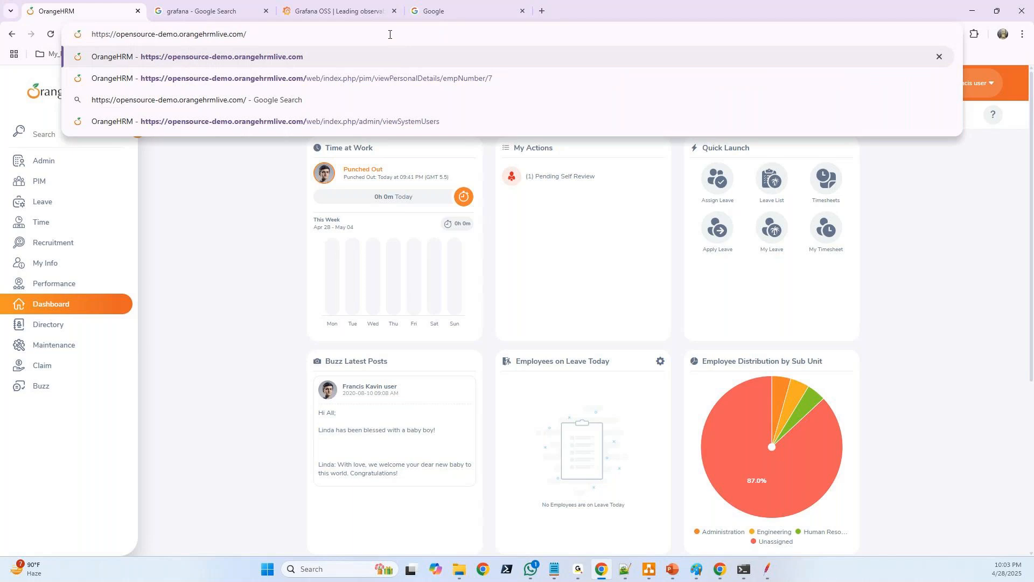
key("Return")
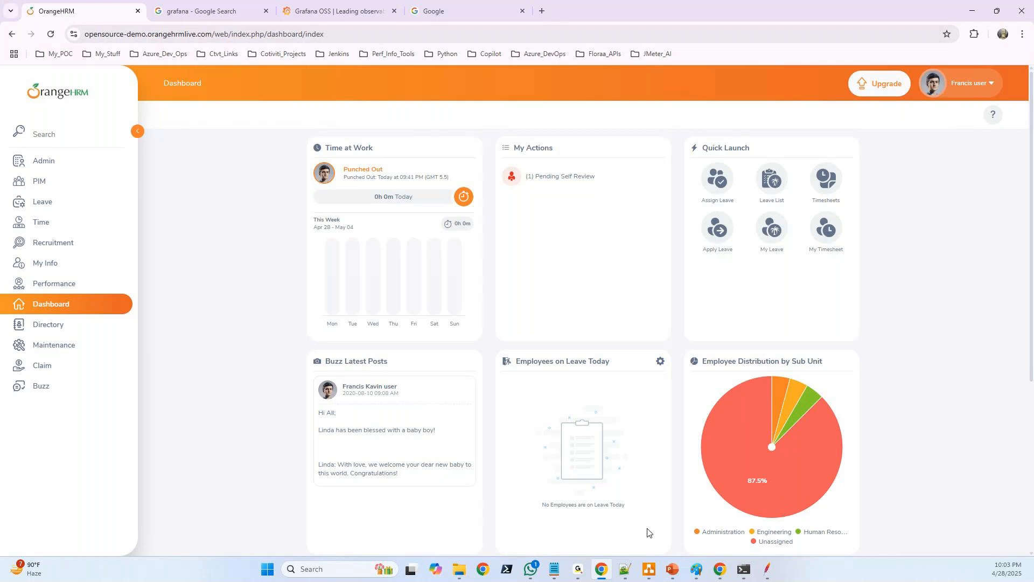
Switch to the Jmeter_PPT presentation in PowerPoint and review the course topics on the two Content slides
left_click(625, 570)
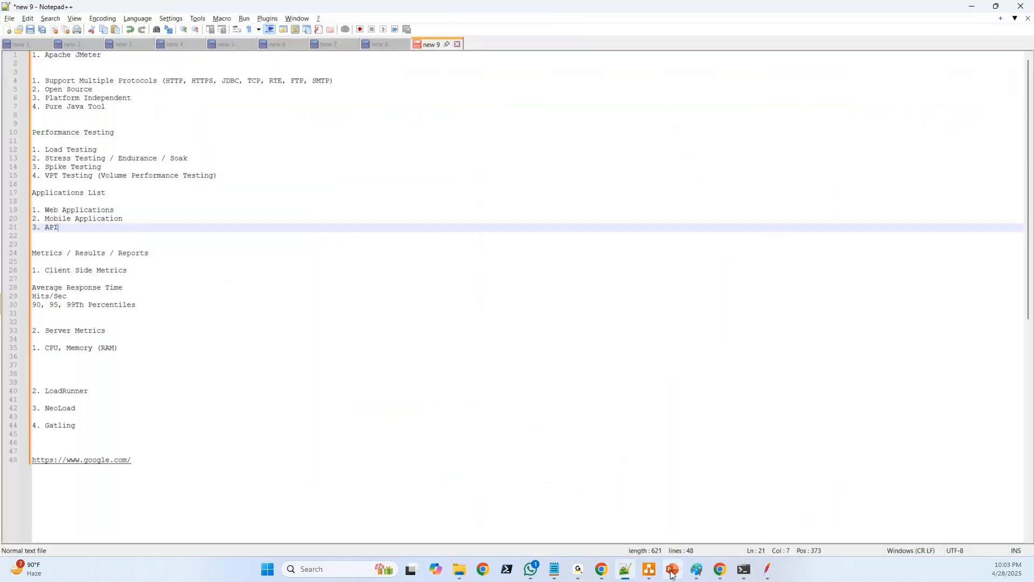
left_click(649, 572)
mouse_move(662, 512)
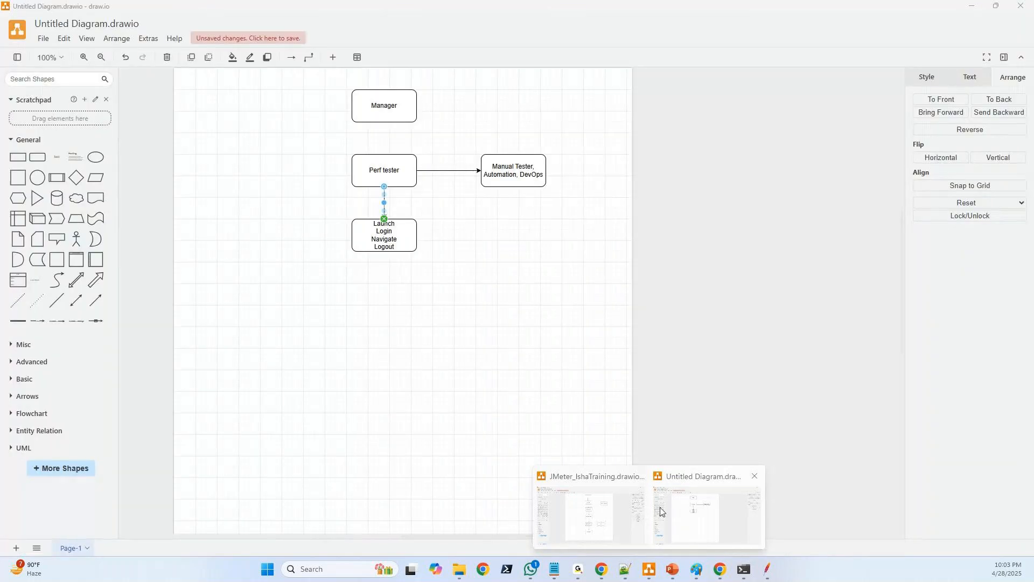
left_click(672, 570)
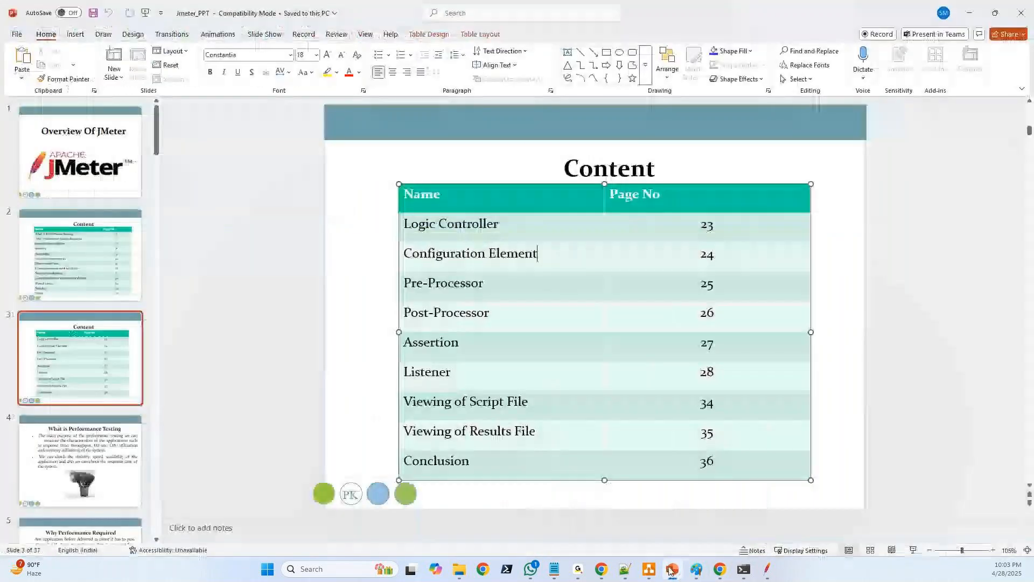
left_click(73, 255)
left_click(69, 369)
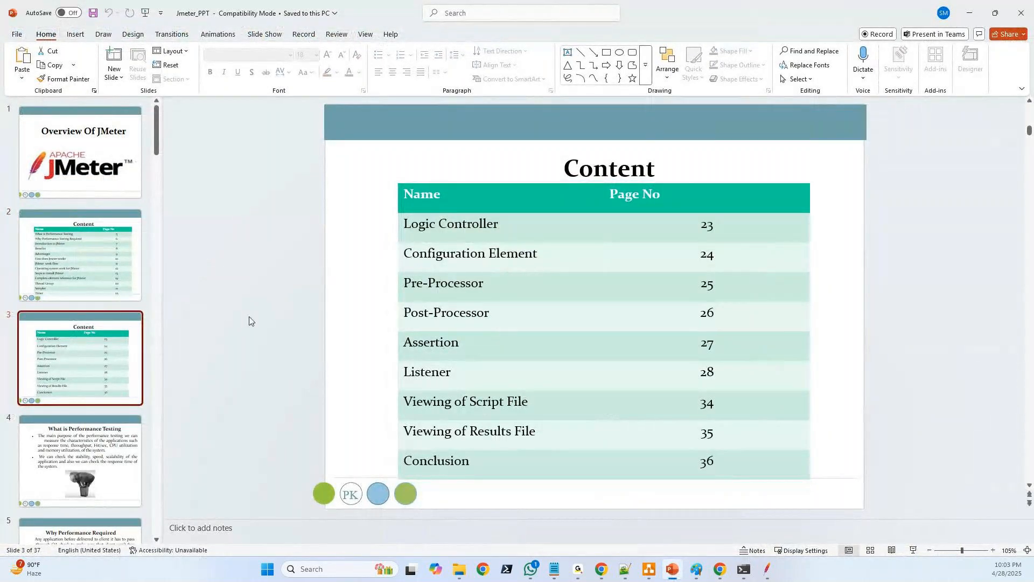
left_click(73, 263)
left_click(86, 334)
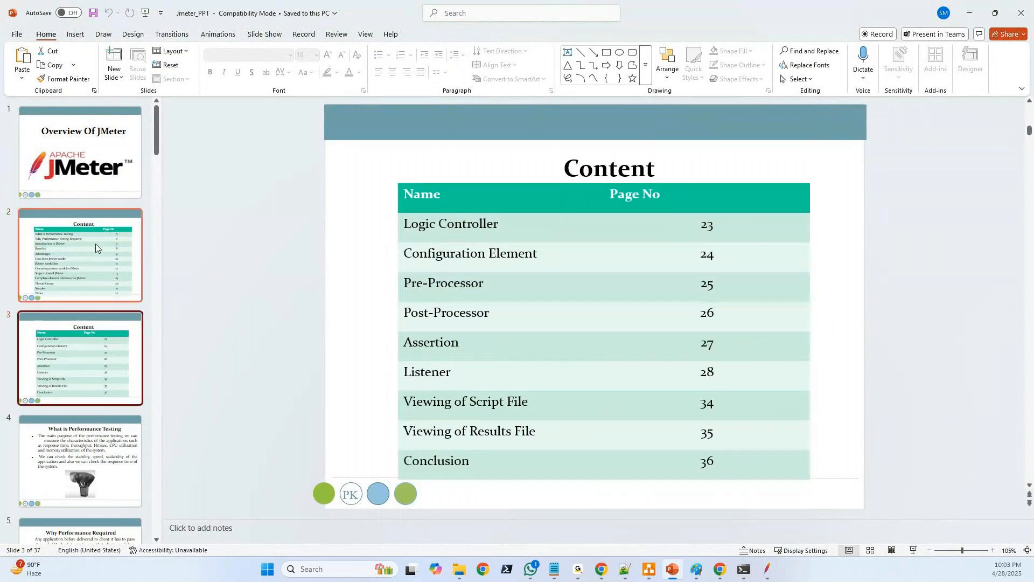
left_click(95, 243)
left_click(101, 321)
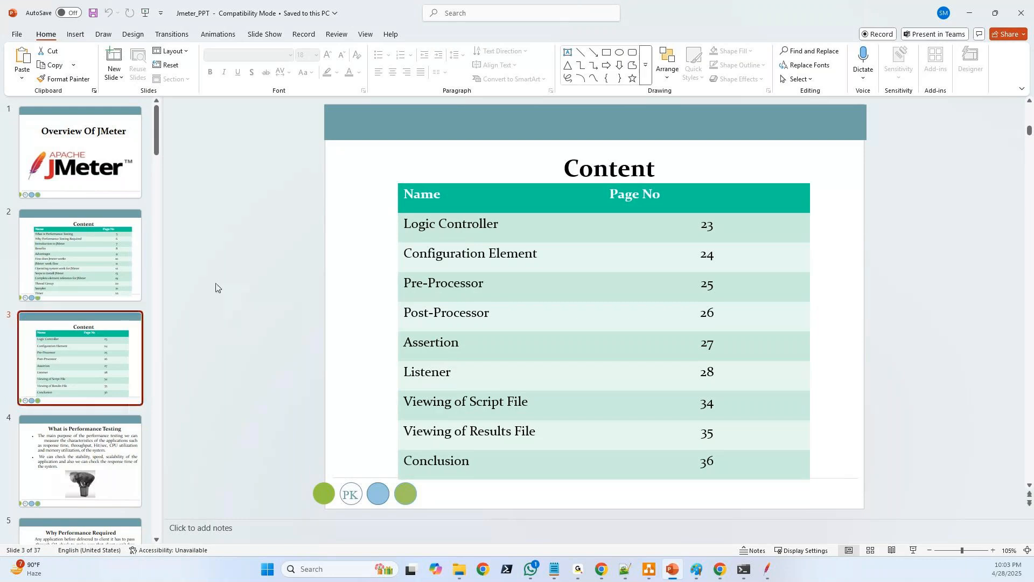
left_click(112, 258)
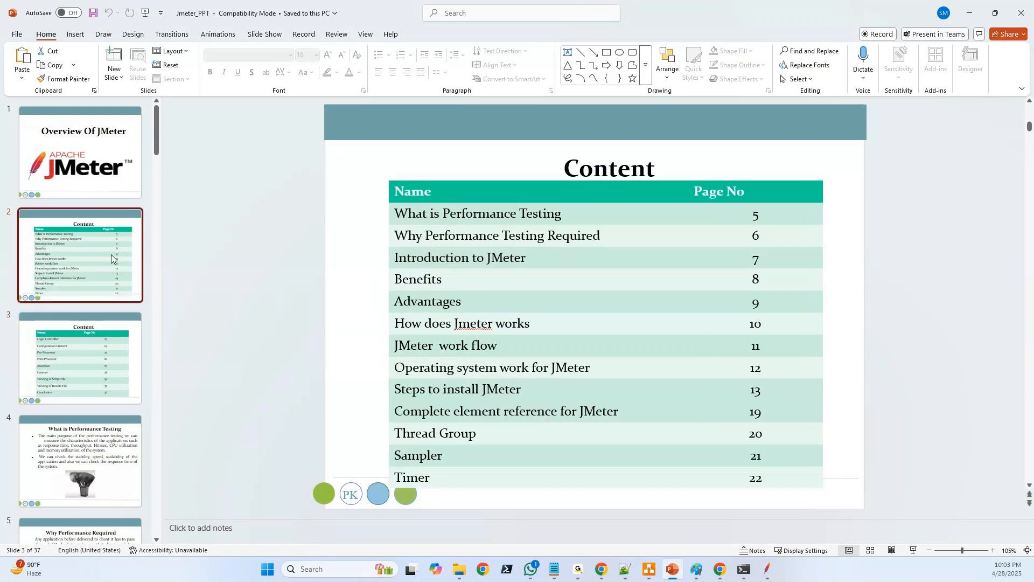
left_click(99, 338)
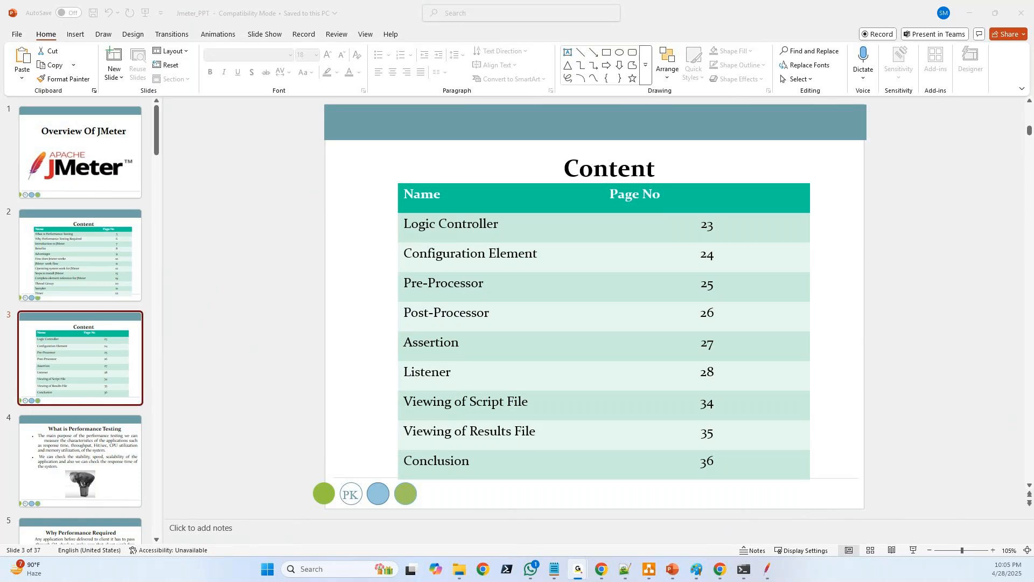
left_click(70, 258)
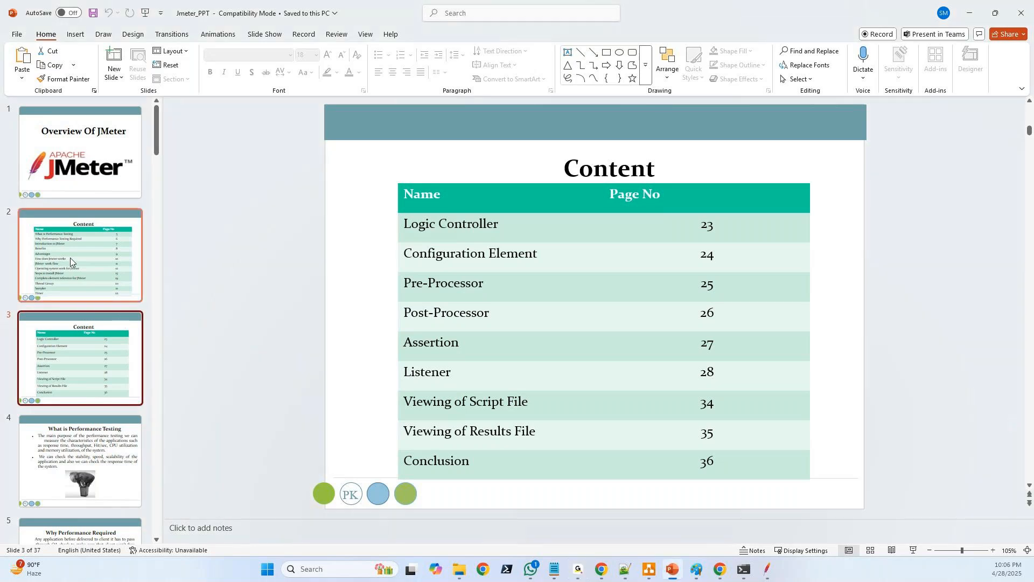
left_click(70, 257)
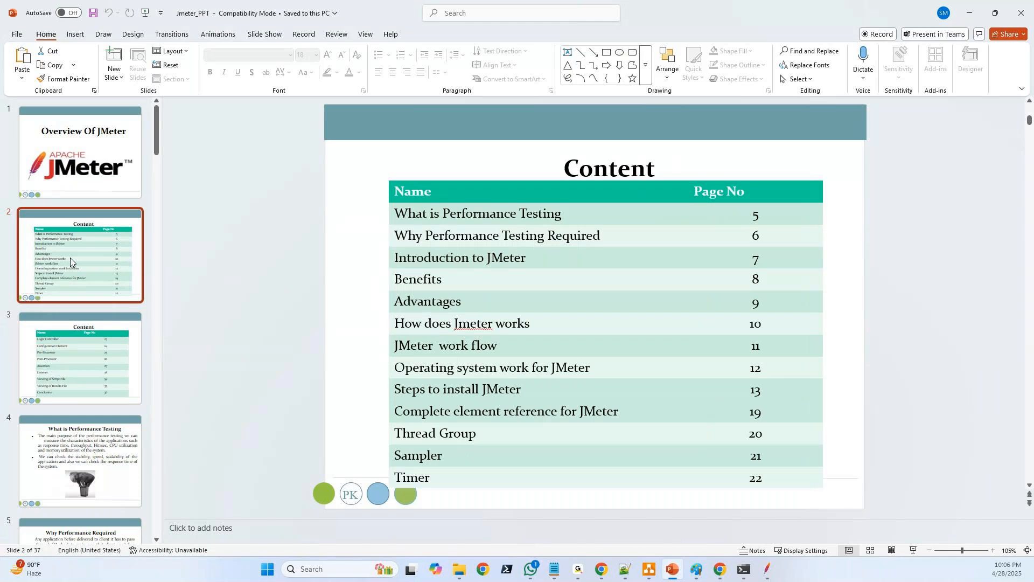